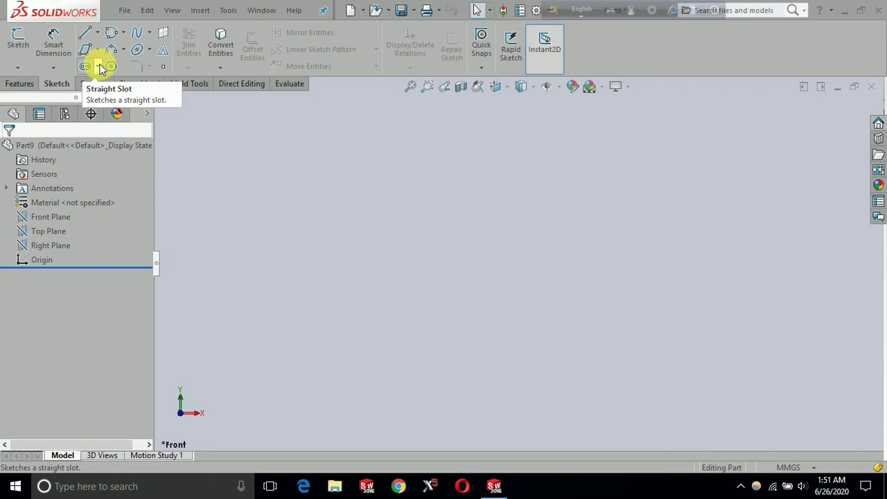
Choose the Straight Slot tool from the slot types
{"action": "left_click", "coordinate": [101, 67]}
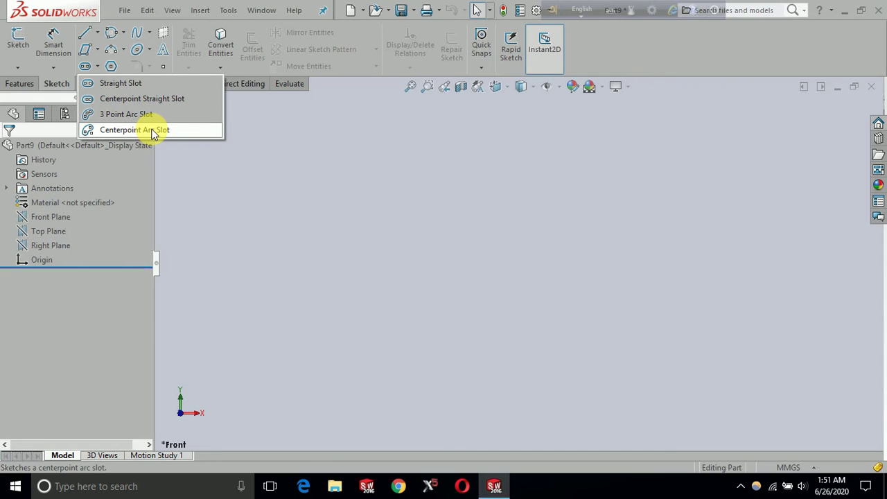
{"action": "left_click", "coordinate": [123, 87]}
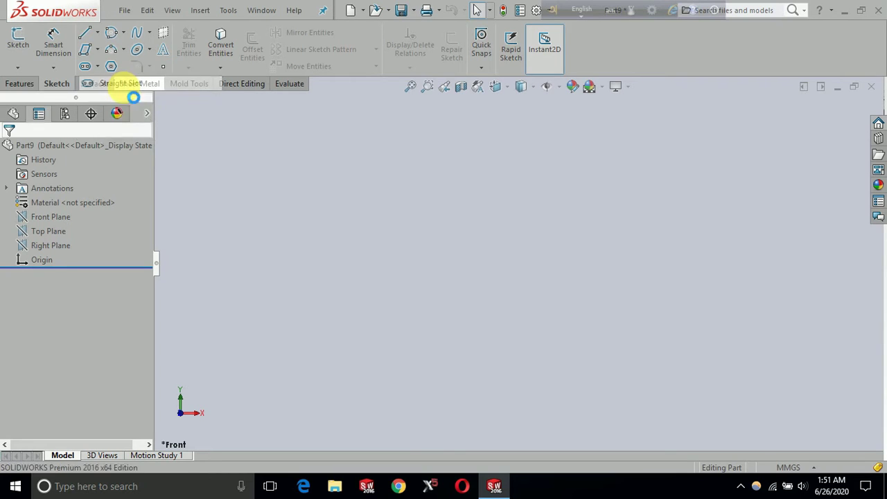
On the Front Plane, draw a horizontal straight slot above and left of the origin
{"action": "left_click", "coordinate": [397, 209]}
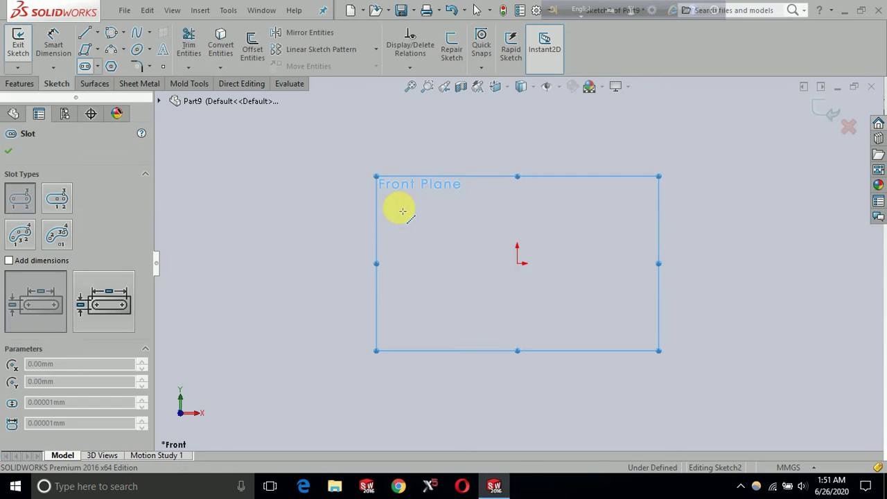
{"action": "left_click", "coordinate": [345, 163]}
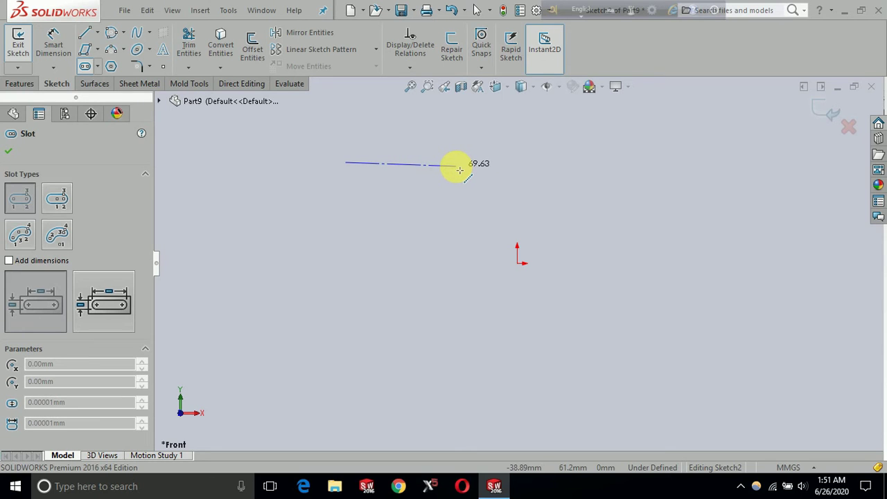
{"action": "left_click", "coordinate": [460, 163]}
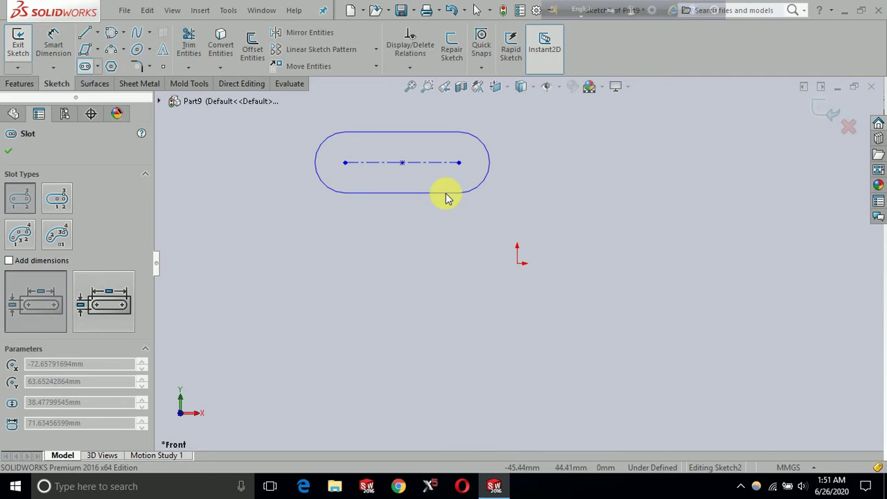
{"action": "left_click", "coordinate": [446, 199]}
{"action": "key", "text": "Escape"}
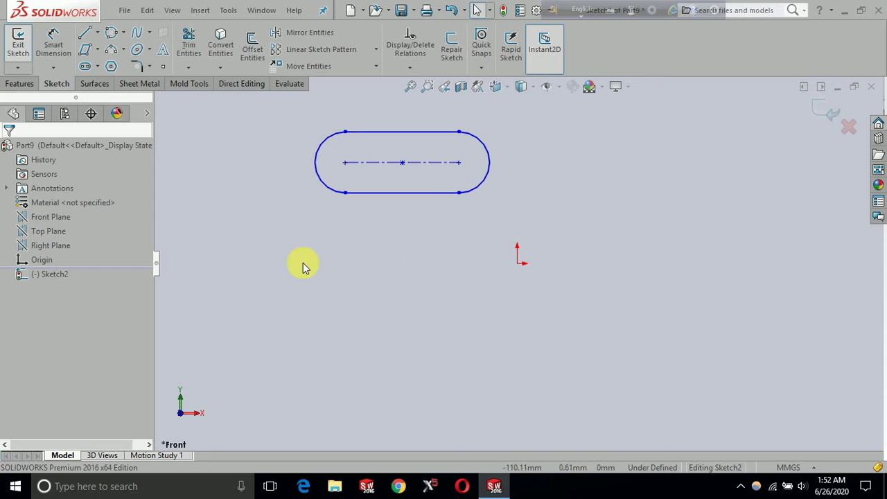
Dimension the slot's centreline length to 50
{"action": "left_click", "coordinate": [55, 47]}
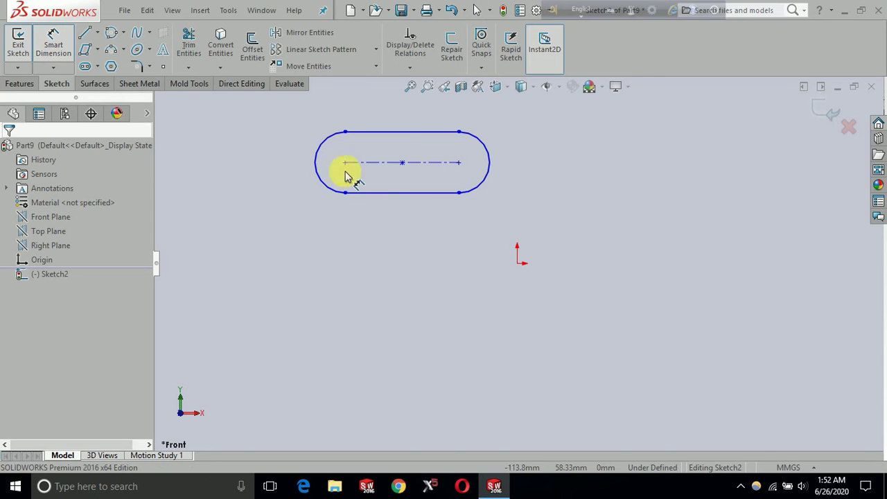
{"action": "left_click", "coordinate": [436, 162]}
{"action": "left_click", "coordinate": [414, 122]}
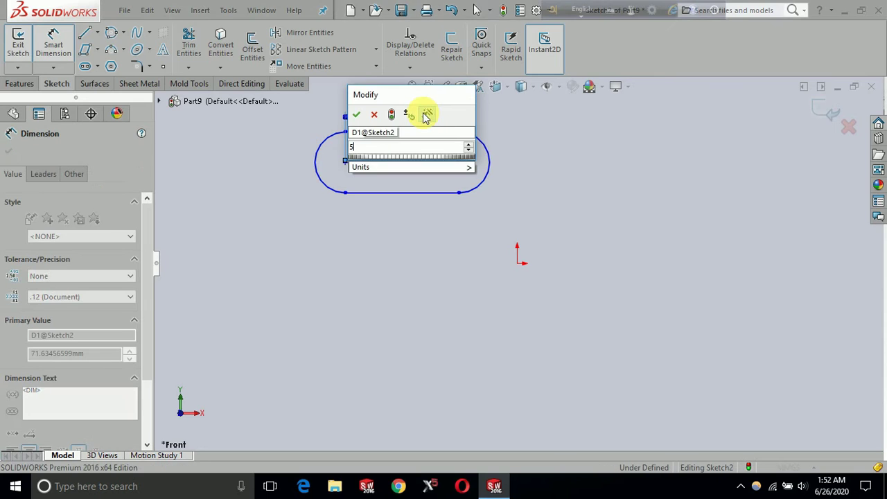
{"action": "type", "text": "50"}
{"action": "key", "text": "Return"}
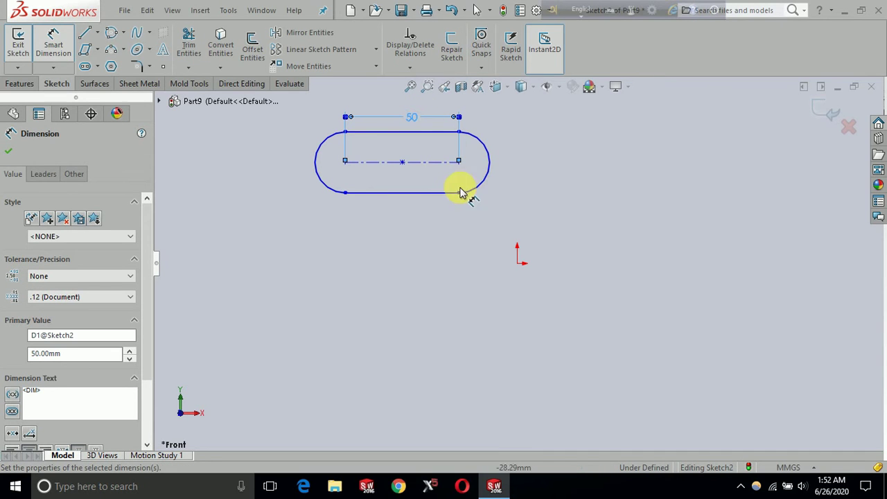
Locate the slot's right end 50 vertically and 25 horizontally from the origin
{"action": "left_click", "coordinate": [461, 167]}
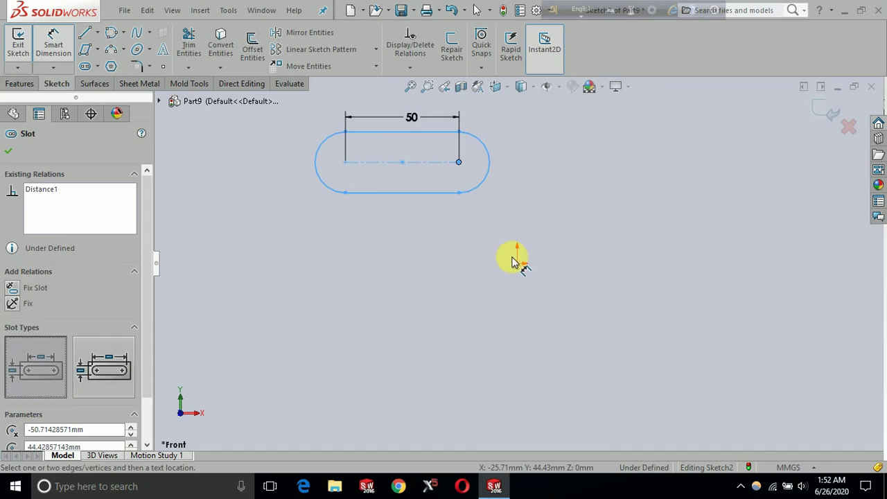
{"action": "left_click", "coordinate": [519, 267]}
{"action": "left_click", "coordinate": [556, 214]}
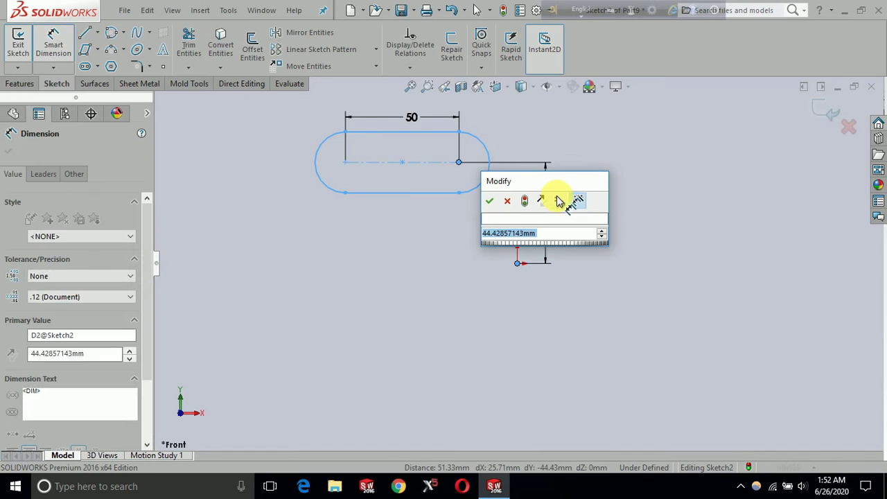
{"action": "type", "text": "50"}
{"action": "key", "text": "Return"}
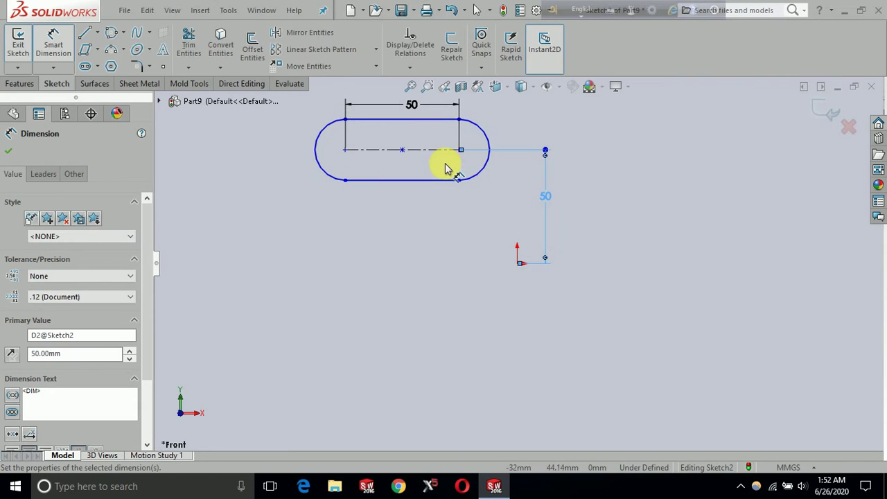
{"action": "left_click", "coordinate": [458, 151]}
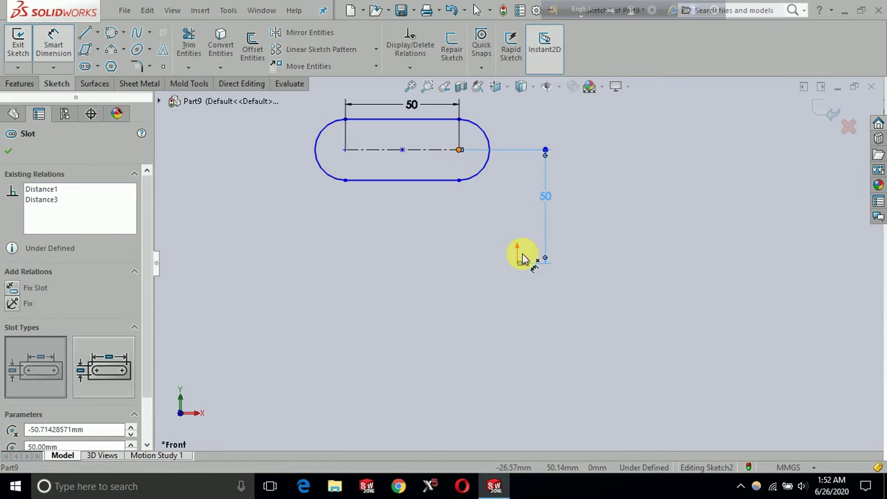
{"action": "left_click", "coordinate": [516, 265]}
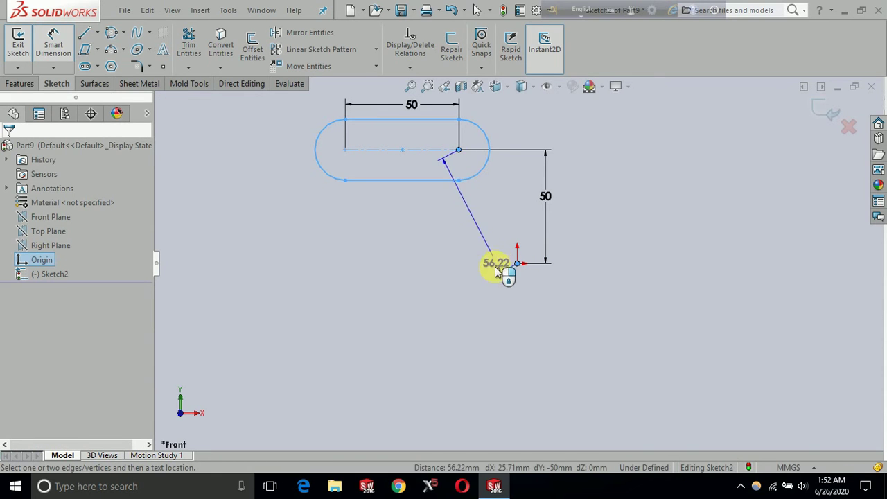
{"action": "left_click", "coordinate": [494, 287]}
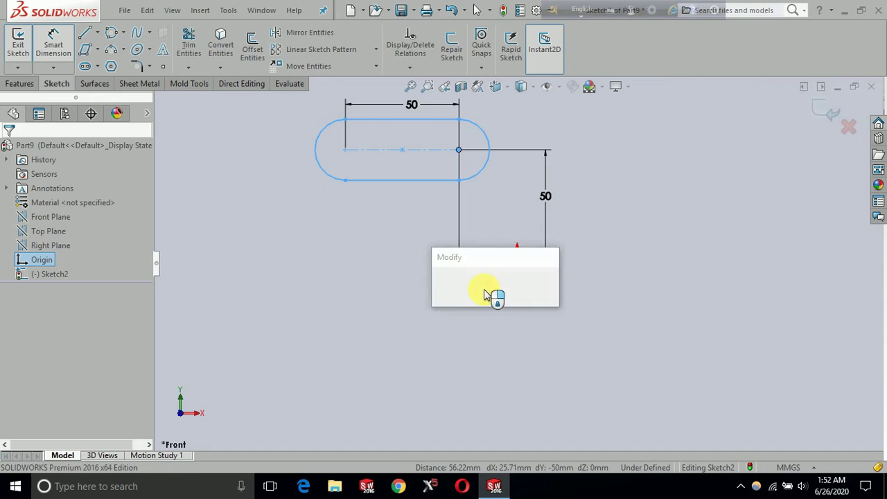
{"action": "type", "text": "25"}
{"action": "key", "text": "Return"}
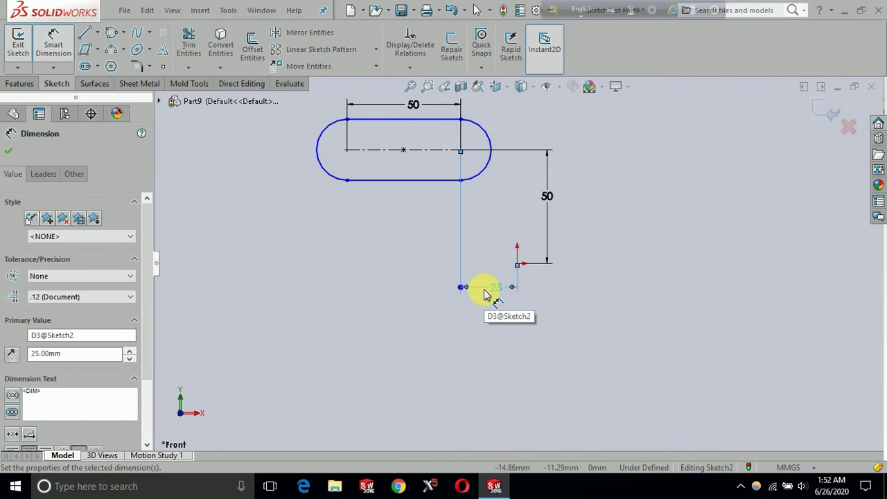
{"action": "key", "text": "Escape"}
Select the slot centreline and view its context menu without changing anything
{"action": "left_click", "coordinate": [427, 154]}
{"action": "right_click", "coordinate": [451, 148]}
{"action": "left_click", "coordinate": [451, 131]}
{"action": "left_click", "coordinate": [327, 247]}
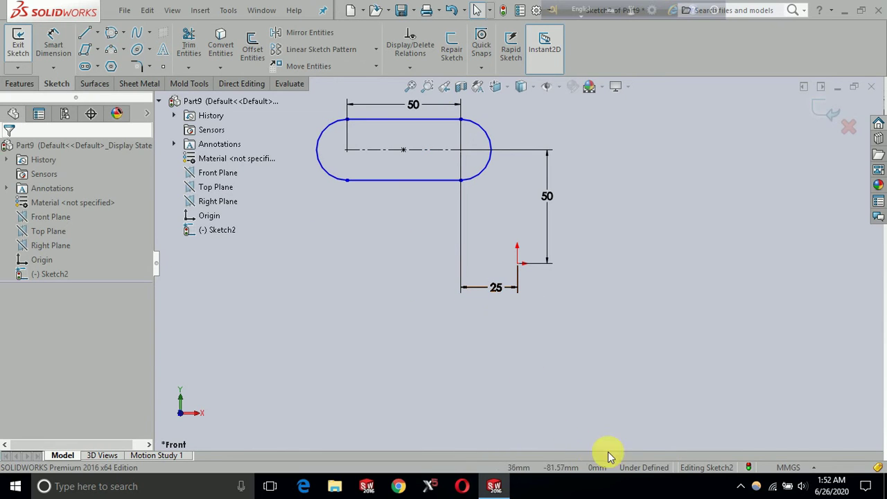
Select and deselect the slot to check its definition state
{"action": "left_click", "coordinate": [343, 176]}
{"action": "left_click", "coordinate": [341, 139]}
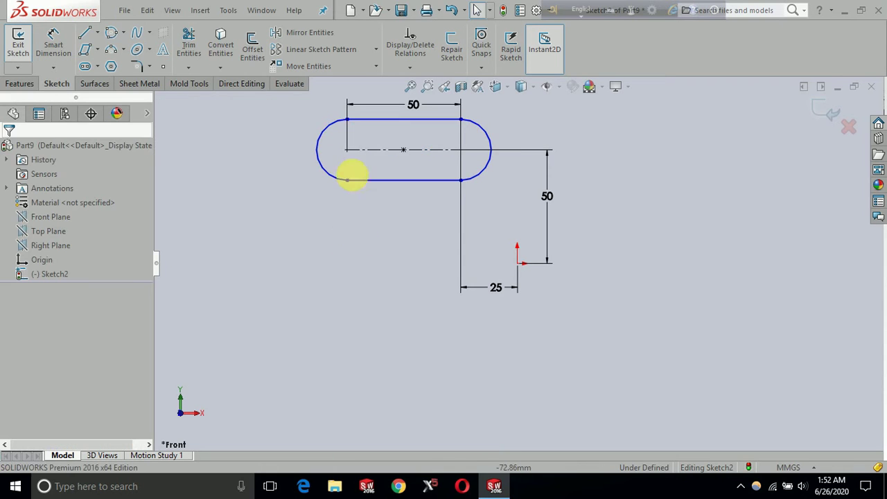
{"action": "left_click", "coordinate": [318, 150]}
{"action": "left_click", "coordinate": [353, 246]}
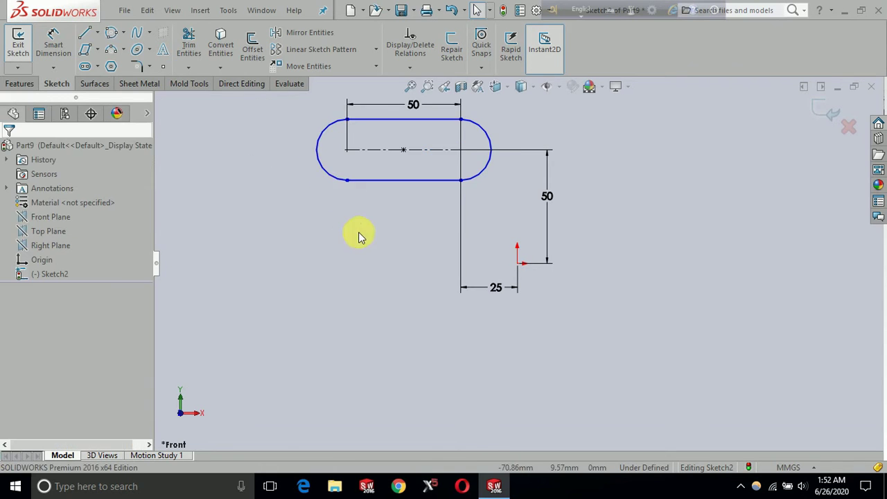
{"action": "left_click", "coordinate": [345, 183]}
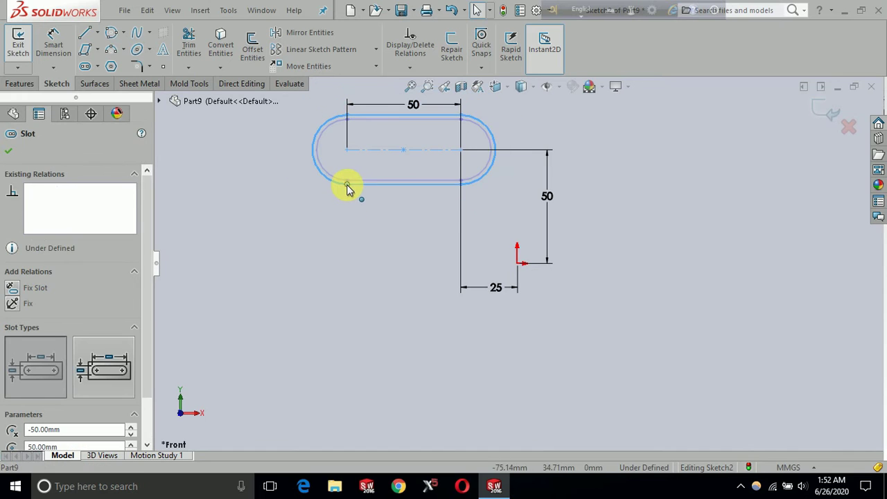
{"action": "left_click", "coordinate": [350, 234]}
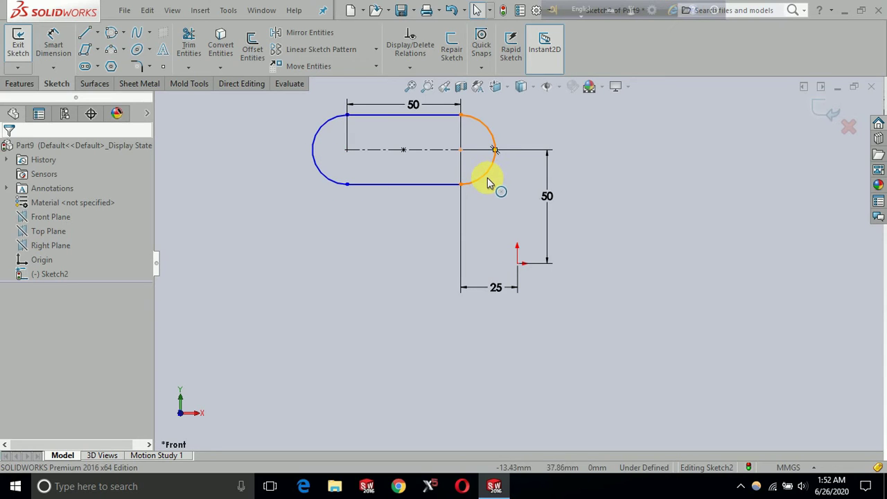
Dimension the slot's left end arc to radius 15
{"action": "left_click", "coordinate": [54, 48]}
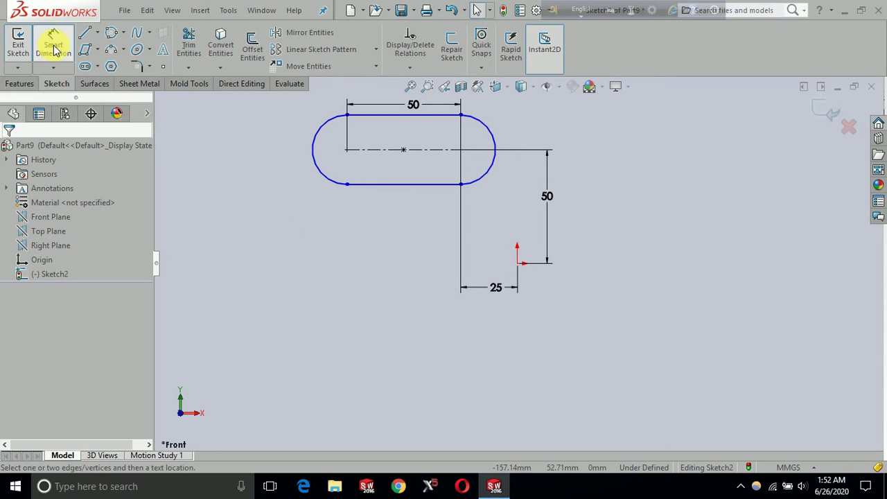
{"action": "left_click", "coordinate": [319, 178]}
{"action": "left_click", "coordinate": [269, 192]}
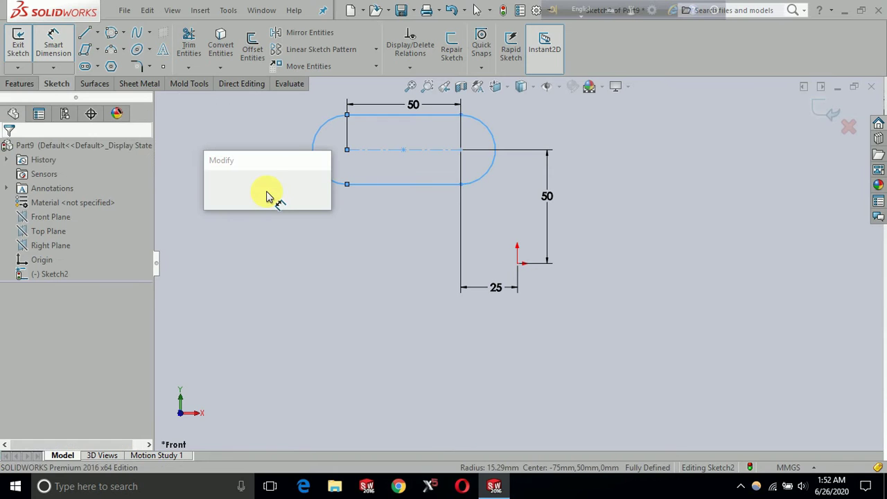
{"action": "type", "text": "15"}
{"action": "key", "text": "Return"}
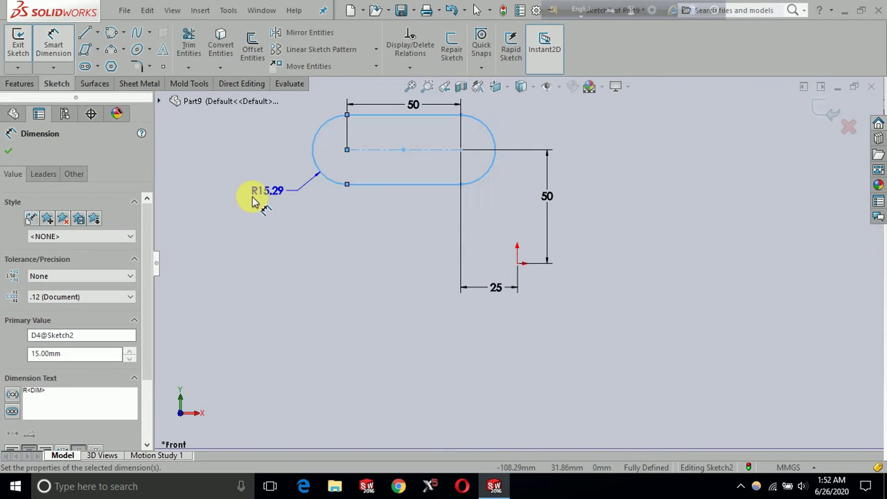
{"action": "key", "text": "Escape"}
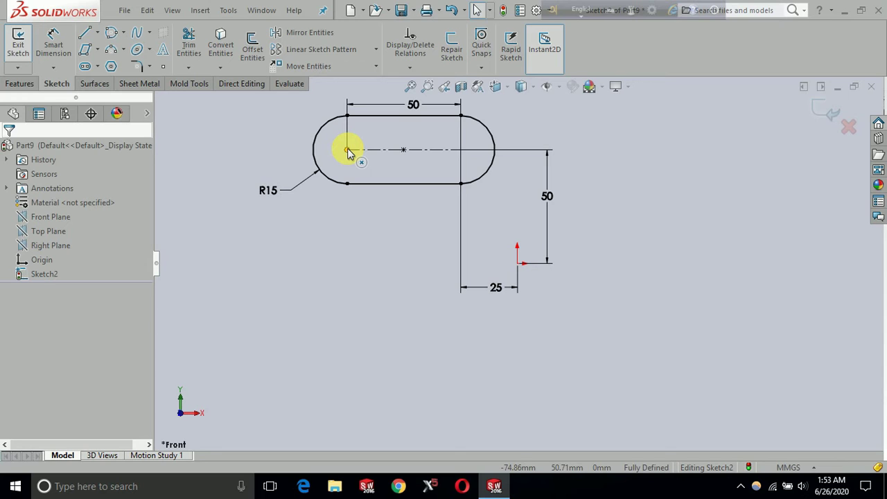
{"action": "left_click", "coordinate": [97, 66]}
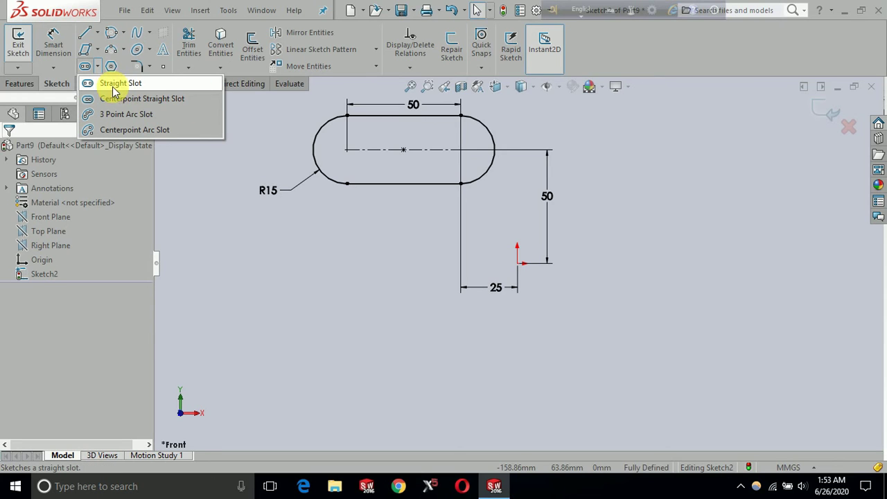
Draw a centerpoint straight slot to the right of the first slot
{"action": "left_click", "coordinate": [171, 103]}
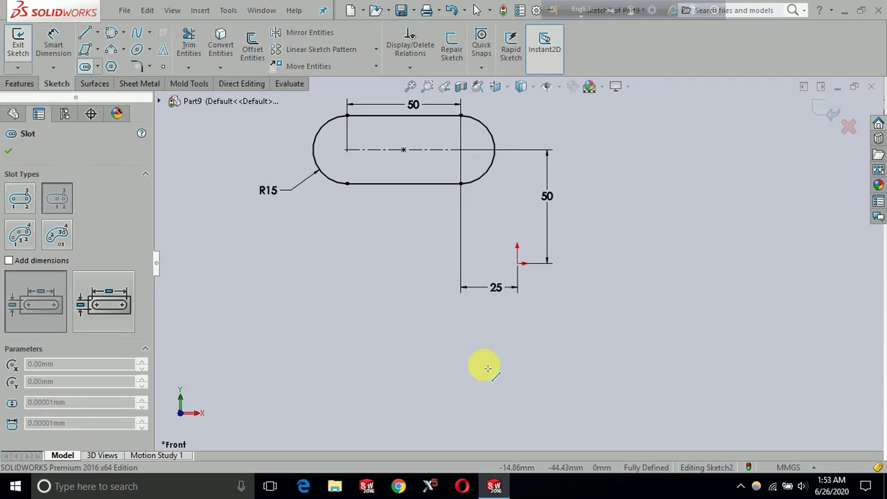
{"action": "left_click", "coordinate": [669, 198]}
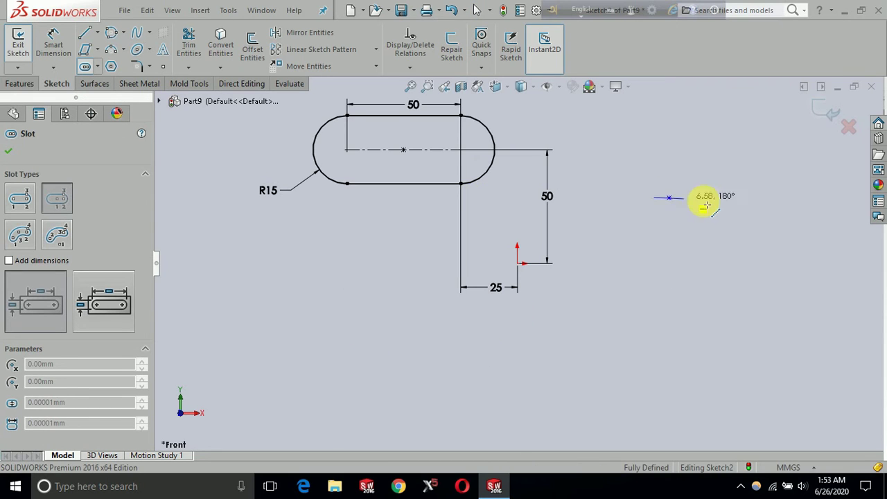
{"action": "left_click", "coordinate": [743, 198]}
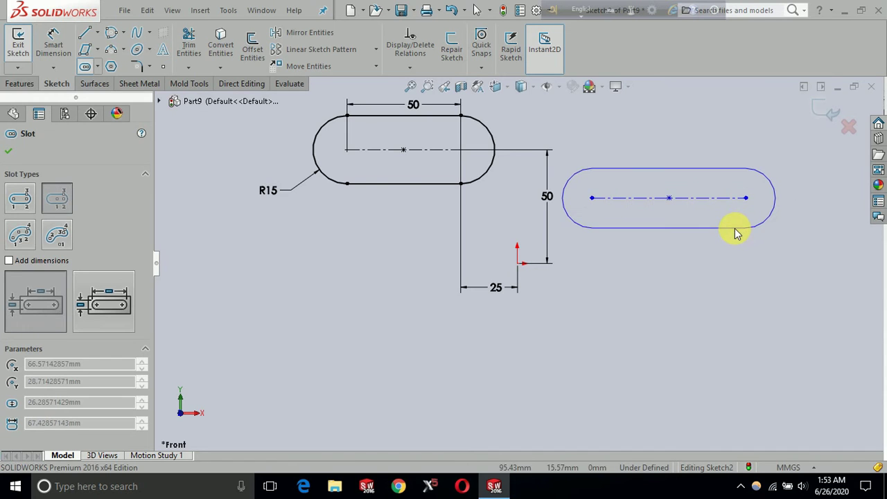
{"action": "left_click", "coordinate": [739, 236]}
{"action": "key", "text": "Escape"}
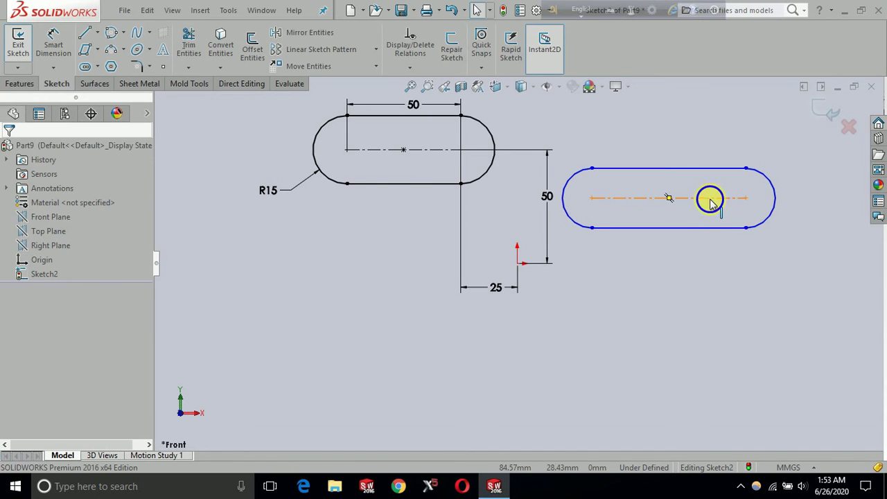
{"action": "right_click", "coordinate": [712, 198]}
{"action": "left_click", "coordinate": [736, 154]}
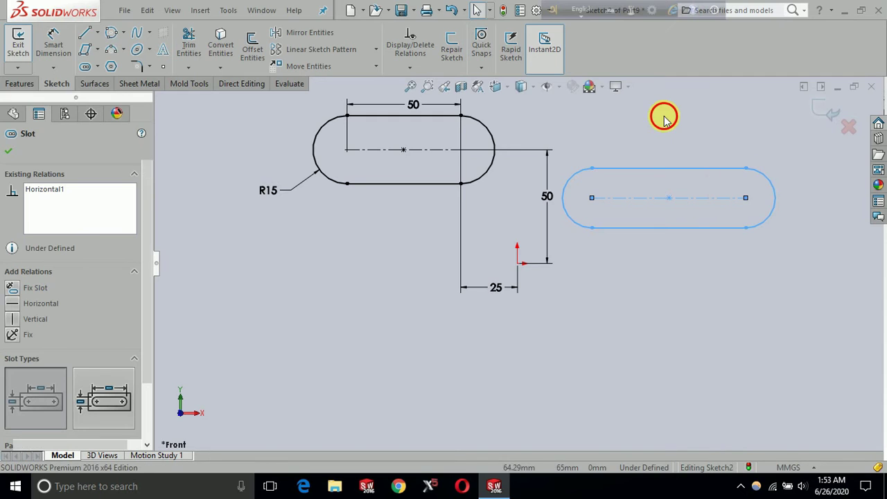
{"action": "left_click", "coordinate": [663, 113]}
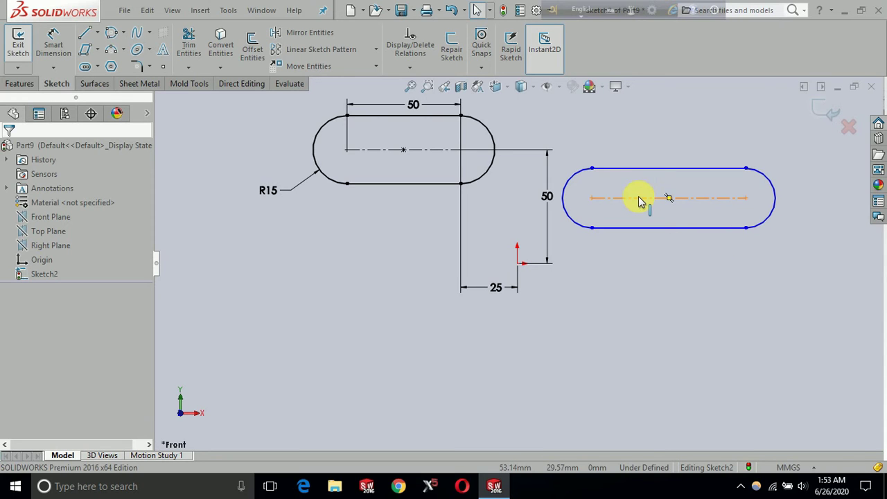
Dimension the second slot's length to 55
{"action": "left_click", "coordinate": [53, 43]}
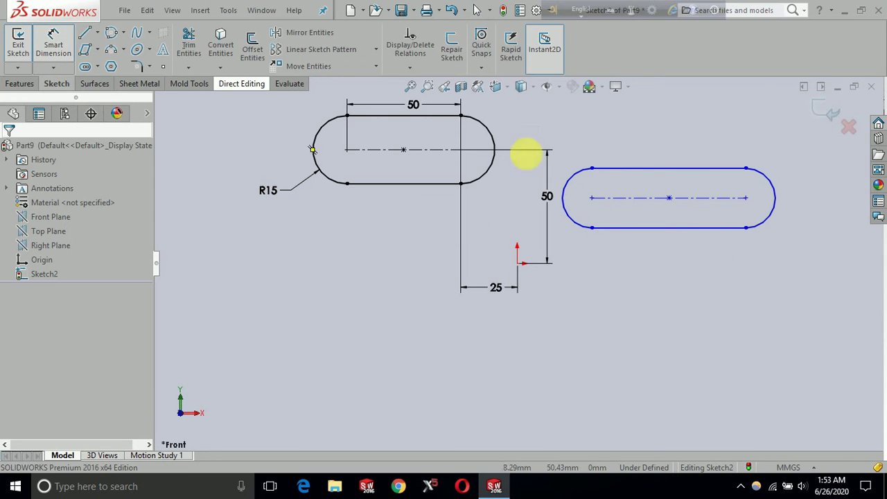
{"action": "left_click", "coordinate": [651, 198]}
{"action": "left_click", "coordinate": [662, 134]}
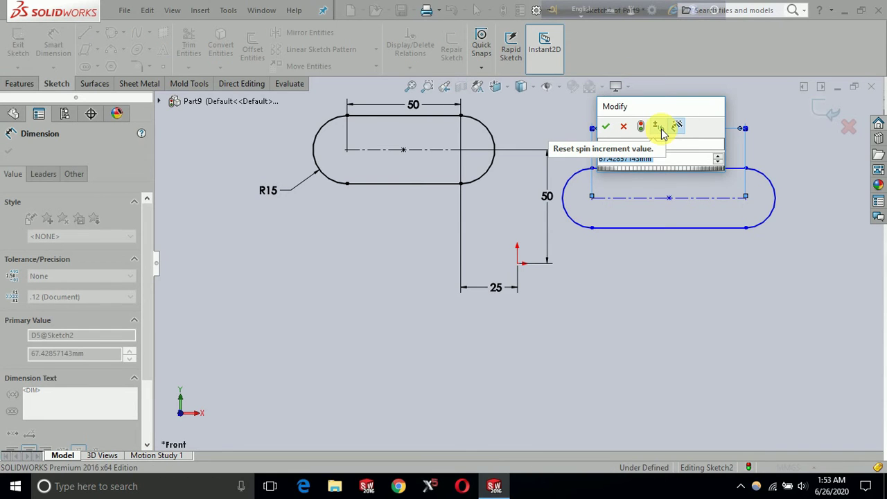
{"action": "type", "text": "55"}
{"action": "key", "text": "Return"}
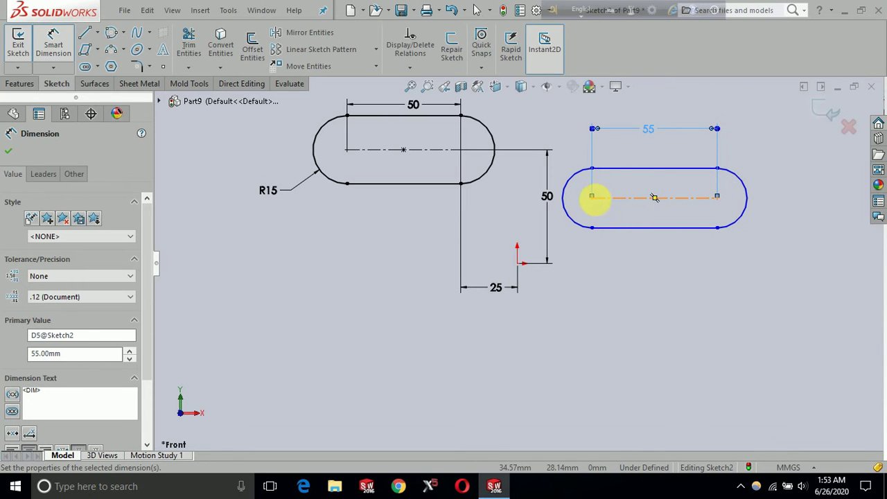
Place the slot's left centre 30 right of and 25 above the origin
{"action": "left_click", "coordinate": [592, 199]}
{"action": "left_click", "coordinate": [518, 264]}
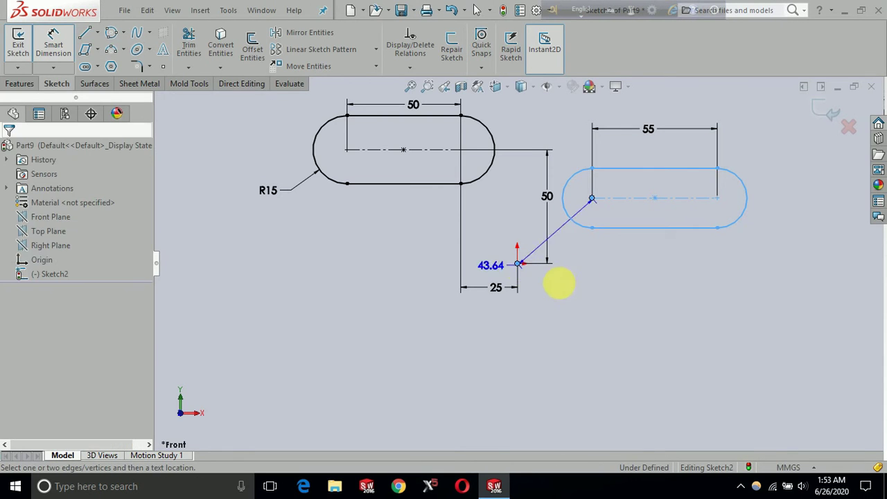
{"action": "left_click", "coordinate": [555, 305]}
{"action": "type", "text": "4"}
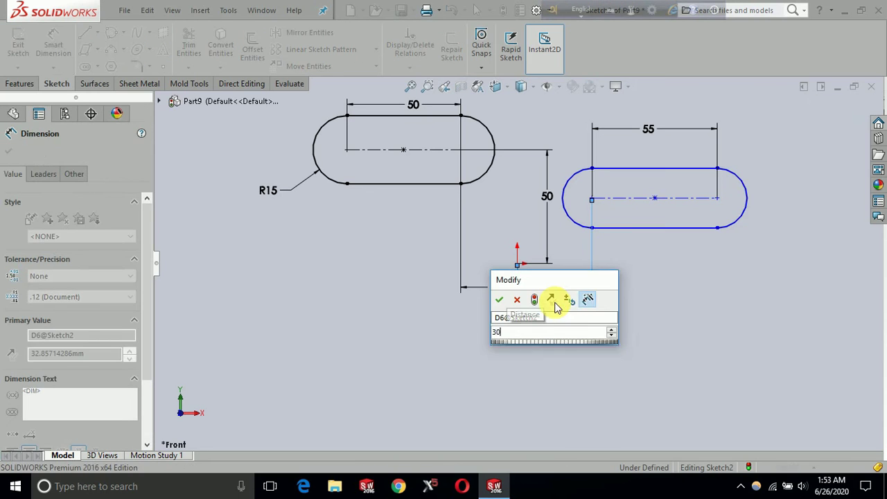
{"action": "key", "text": "Return"}
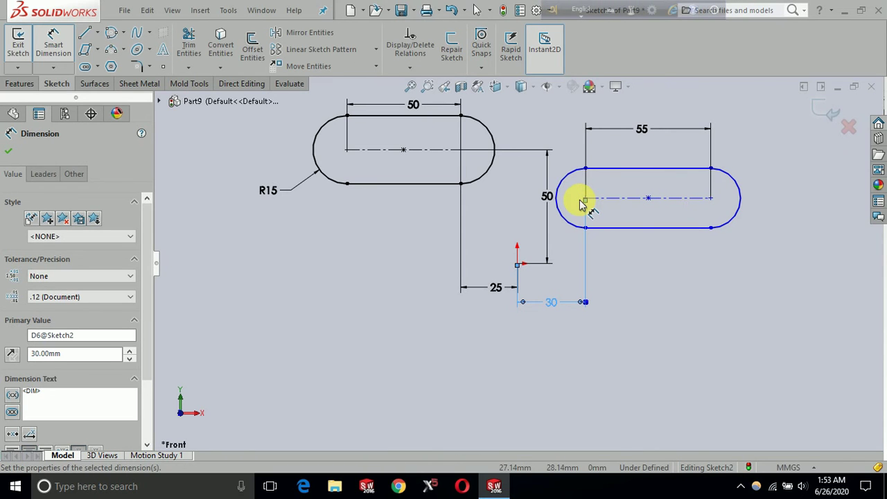
{"action": "left_click", "coordinate": [585, 199]}
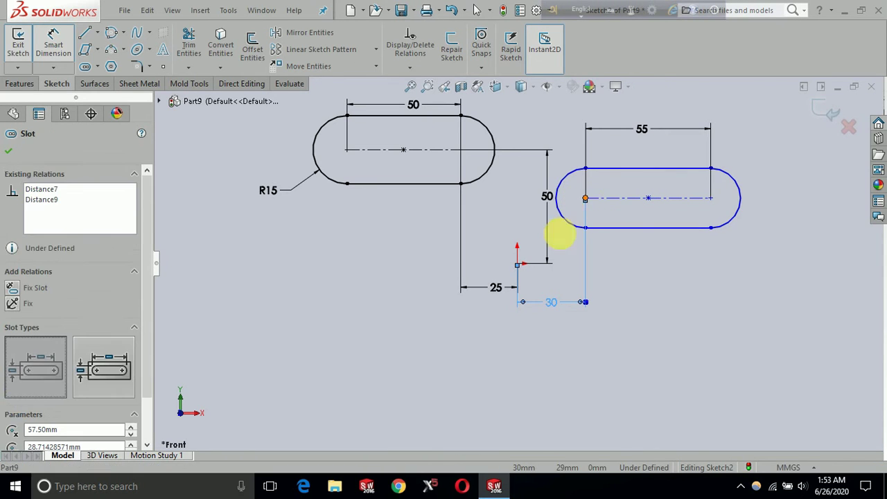
{"action": "left_click", "coordinate": [519, 267]}
{"action": "left_click", "coordinate": [509, 233]}
{"action": "type", "text": "25"}
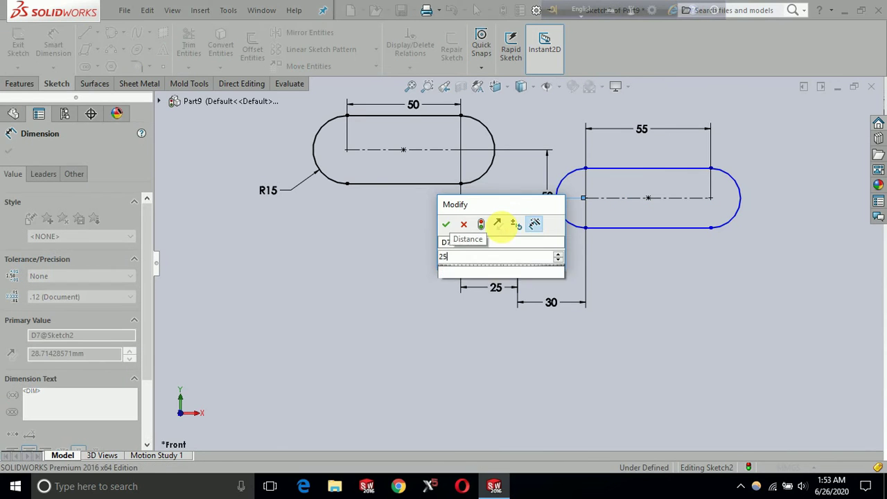
{"action": "key", "text": "Return"}
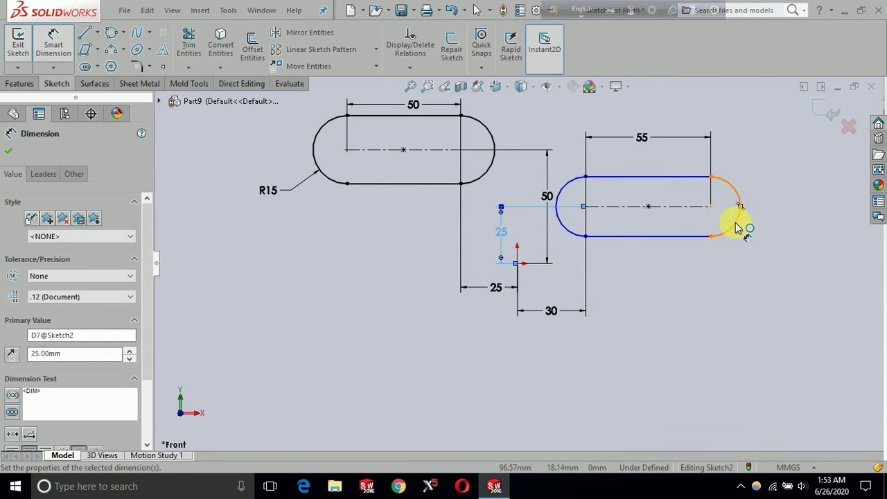
Give the slot's end arcs a radius of 12
{"action": "left_click", "coordinate": [736, 229]}
{"action": "left_click", "coordinate": [771, 233]}
{"action": "type", "text": "1"}
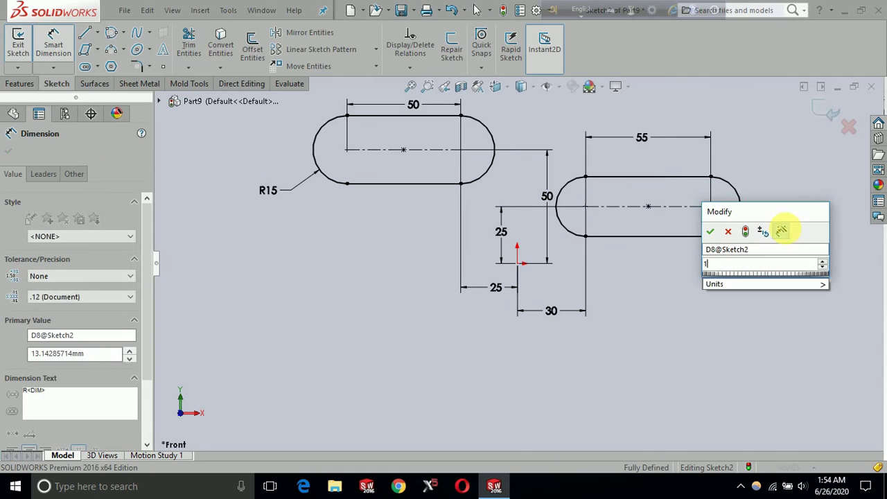
{"action": "type", "text": "2"}
{"action": "key", "text": "Return"}
{"action": "key", "text": "Escape"}
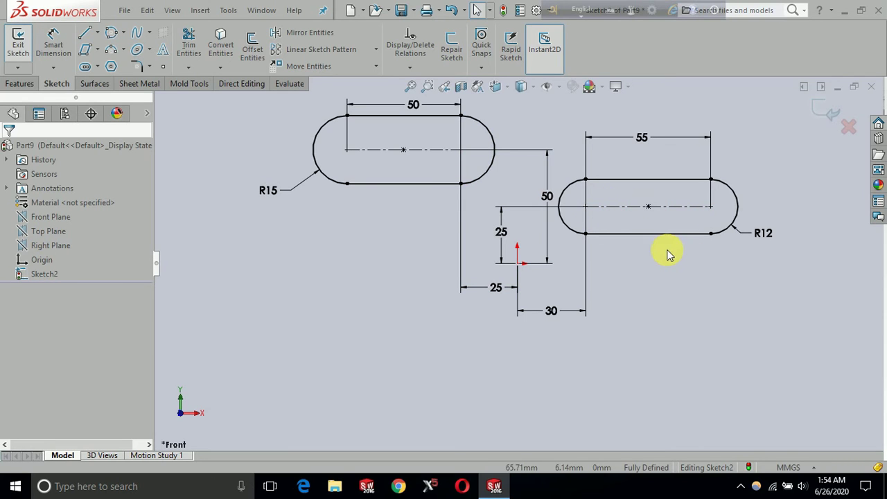
Draw a three-point arc slot to the lower left of the origin
{"action": "left_click", "coordinate": [100, 68]}
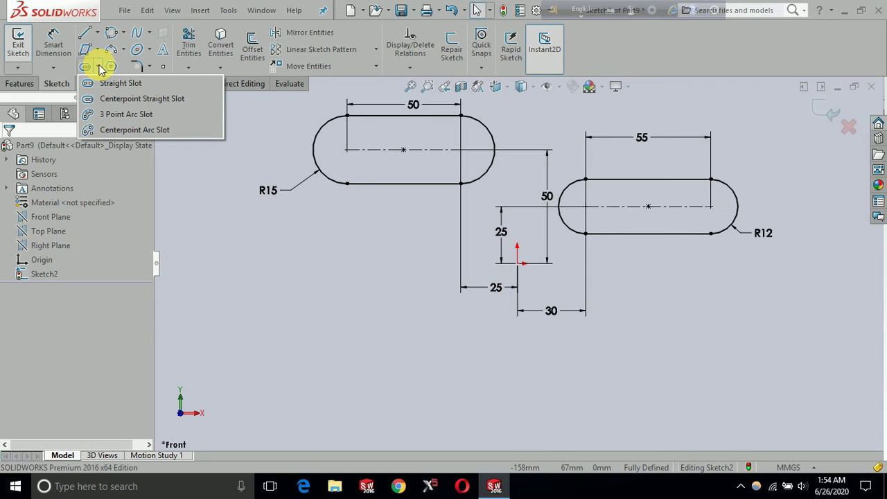
{"action": "left_click", "coordinate": [147, 116]}
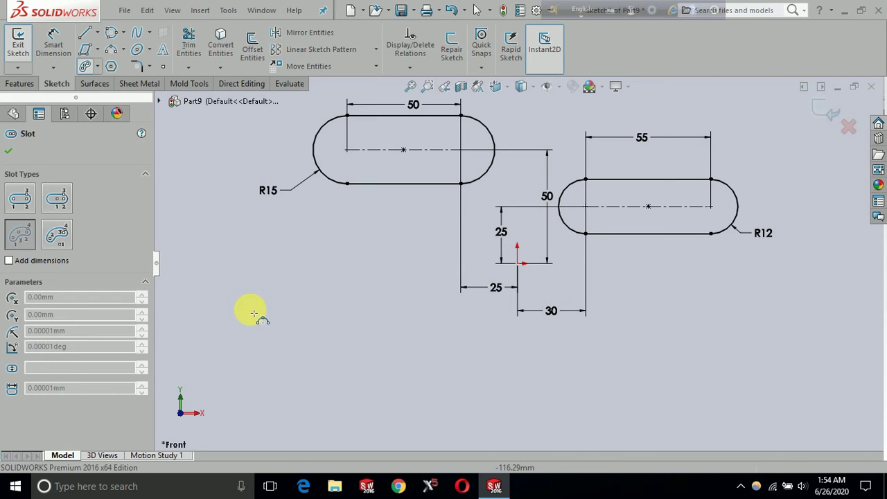
{"action": "left_click", "coordinate": [282, 285]}
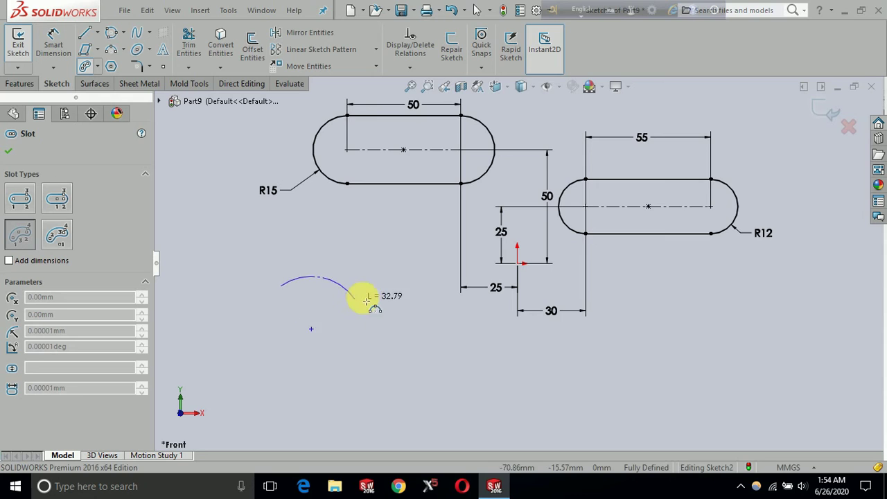
{"action": "left_click", "coordinate": [404, 318]}
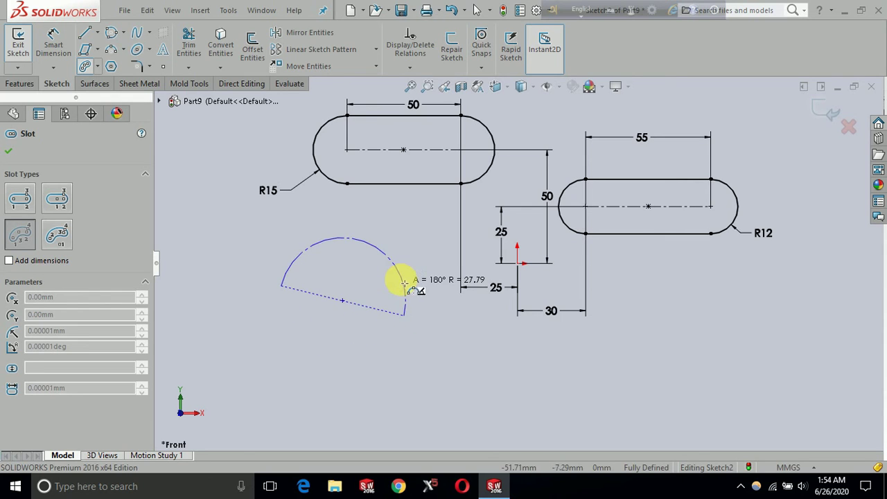
{"action": "left_click", "coordinate": [356, 255]}
{"action": "left_click", "coordinate": [360, 279]}
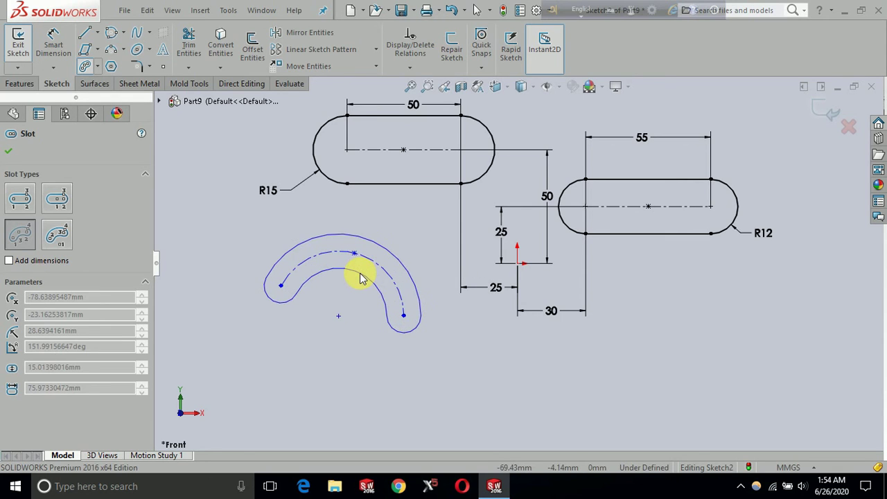
{"action": "left_click", "coordinate": [359, 291]}
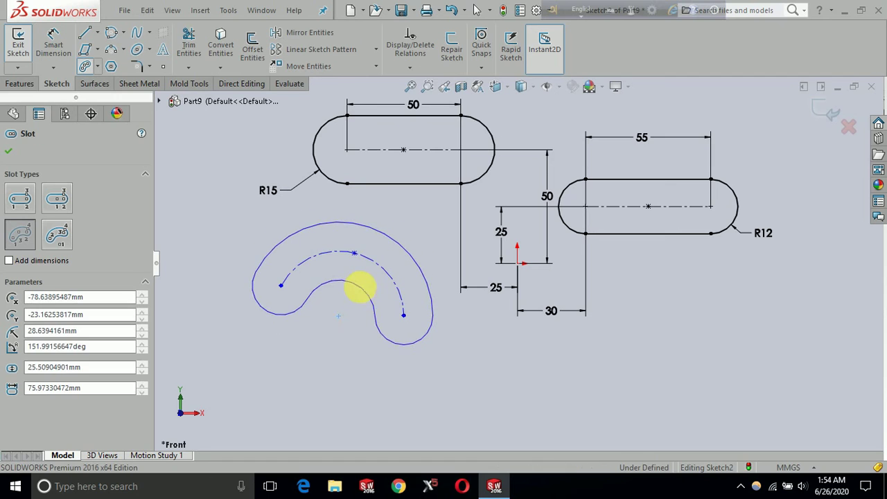
{"action": "key", "text": "Escape"}
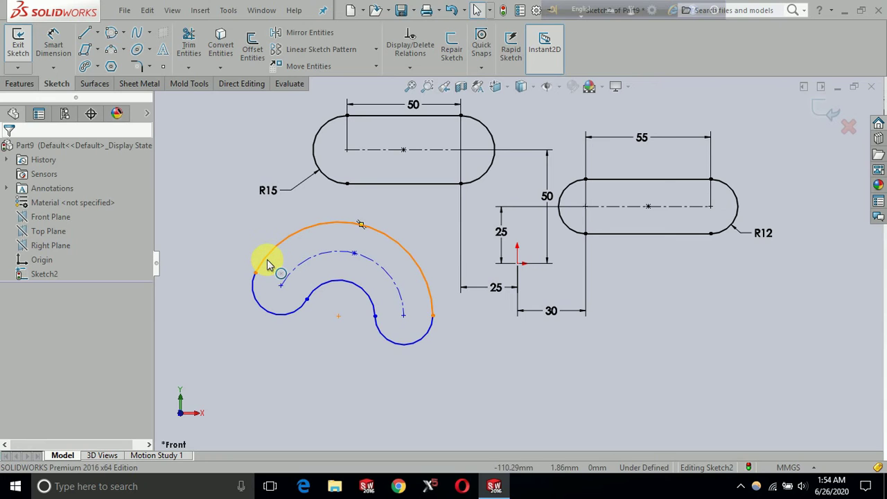
{"action": "left_click", "coordinate": [287, 320]}
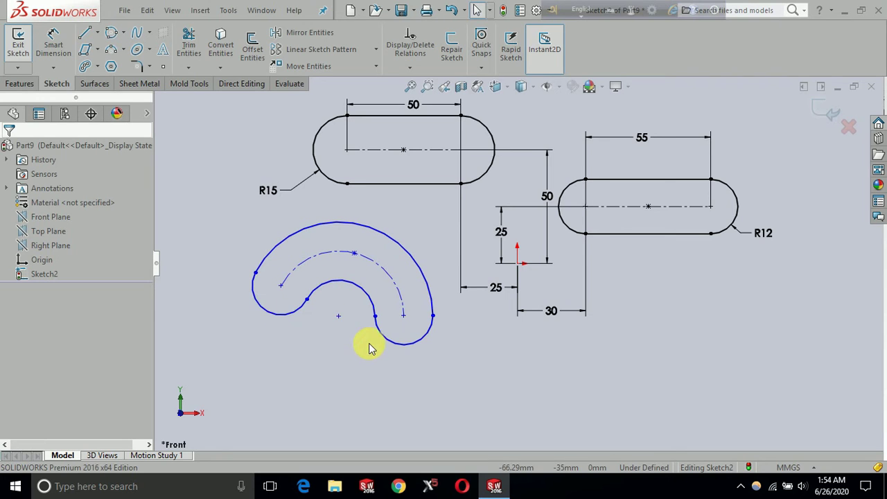
{"action": "left_click", "coordinate": [386, 342]}
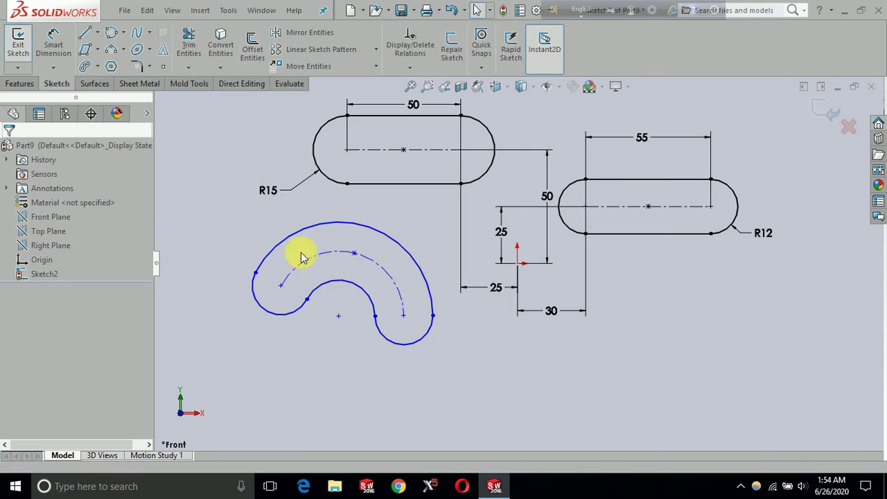
Dimension the curved slot's end arc to radius 10
{"action": "left_click", "coordinate": [53, 43]}
{"action": "left_click", "coordinate": [256, 299]}
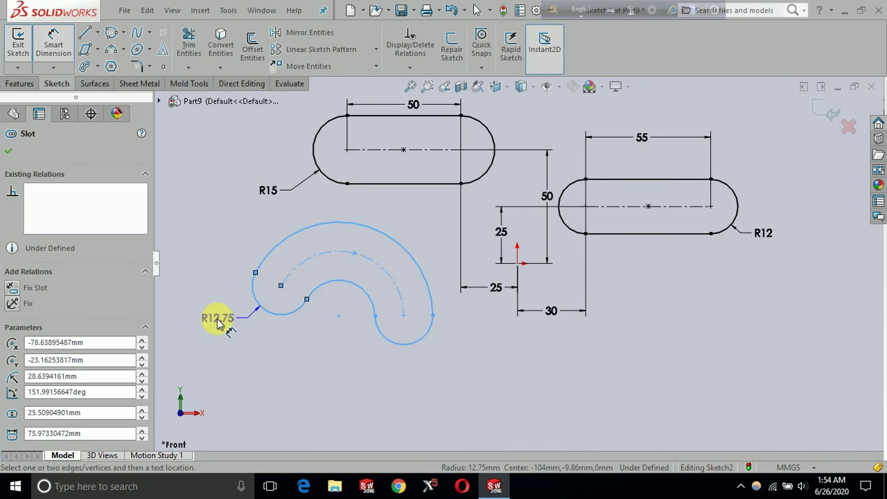
{"action": "left_click", "coordinate": [226, 326]}
{"action": "type", "text": "10"}
{"action": "key", "text": "Return"}
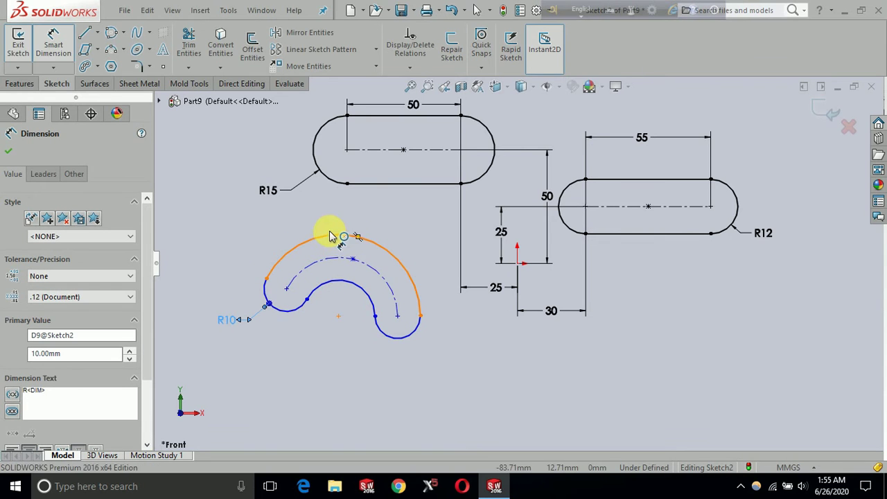
Dimension the curved slot's outer arc to radius 30
{"action": "left_click", "coordinate": [336, 236]}
{"action": "left_click", "coordinate": [294, 211]}
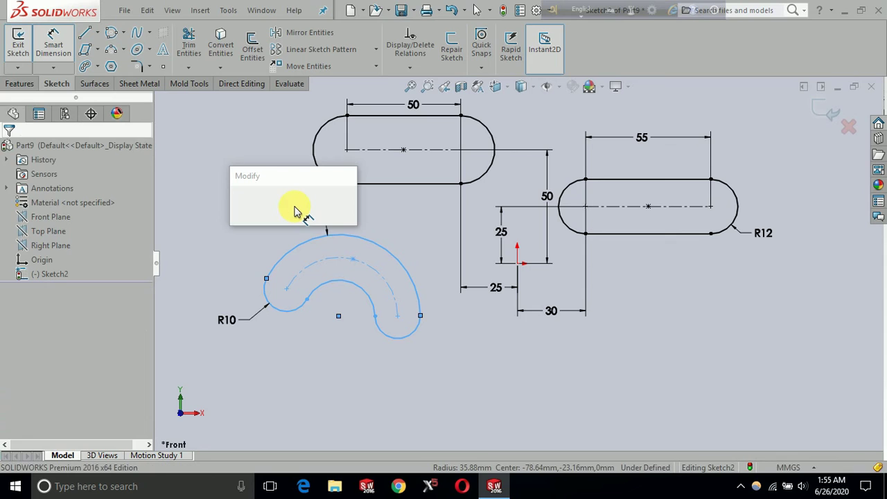
{"action": "type", "text": "30"}
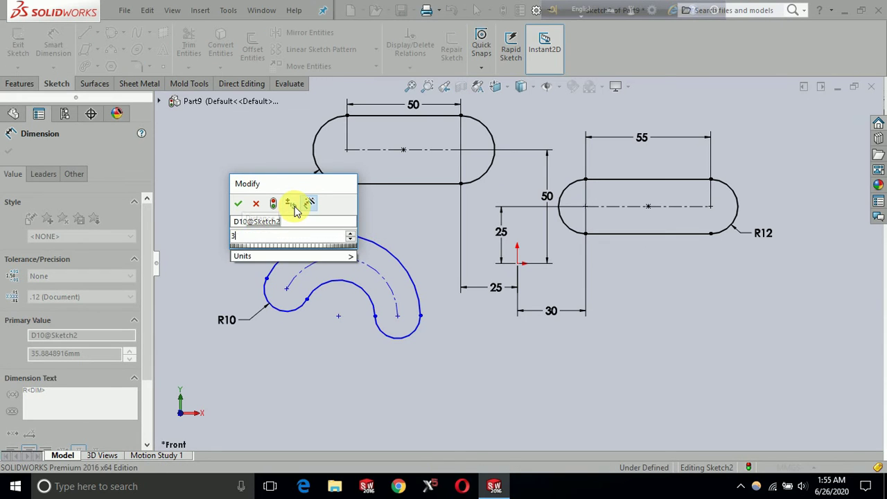
{"action": "key", "text": "Return"}
{"action": "left_click", "coordinate": [337, 315]}
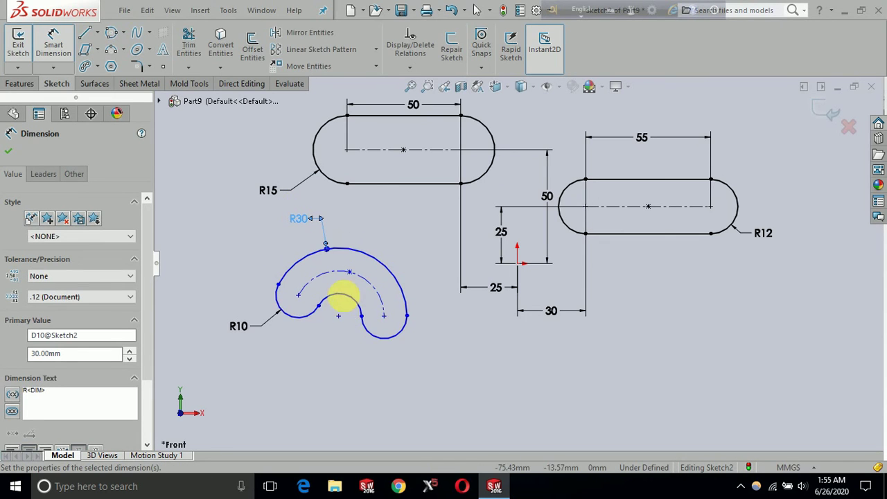
{"action": "left_click", "coordinate": [331, 303]}
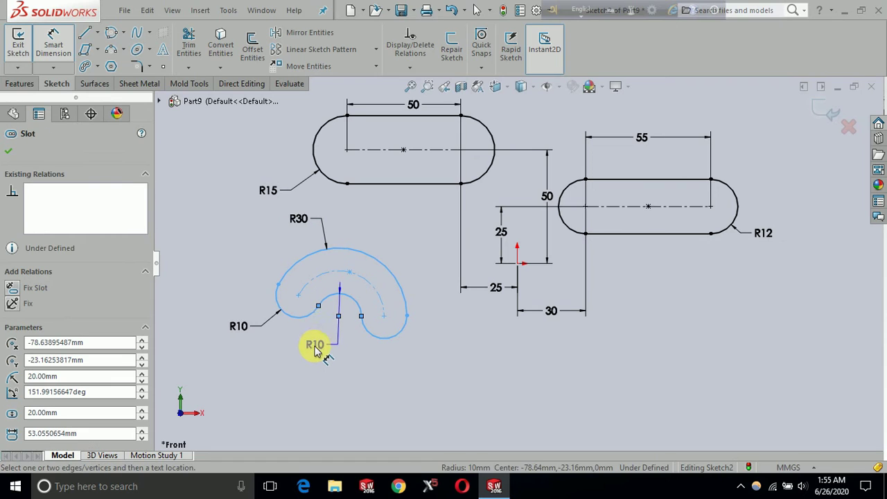
{"action": "key", "text": "Escape"}
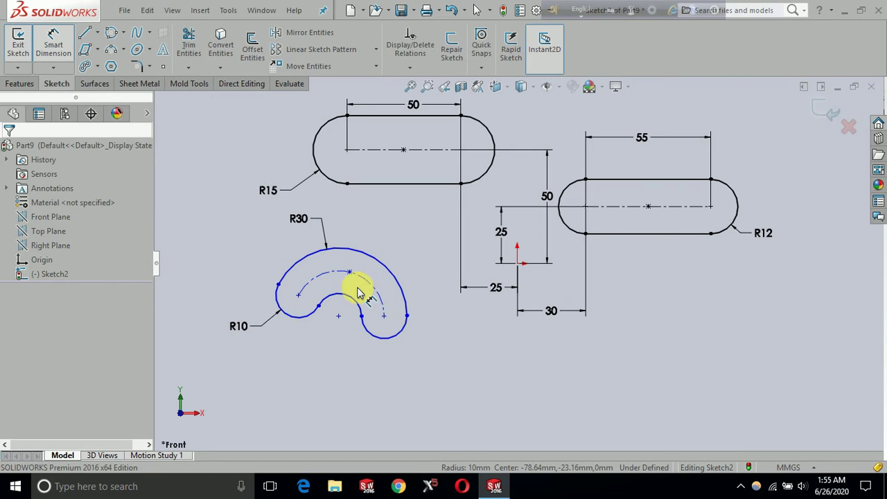
{"action": "left_click", "coordinate": [381, 321]}
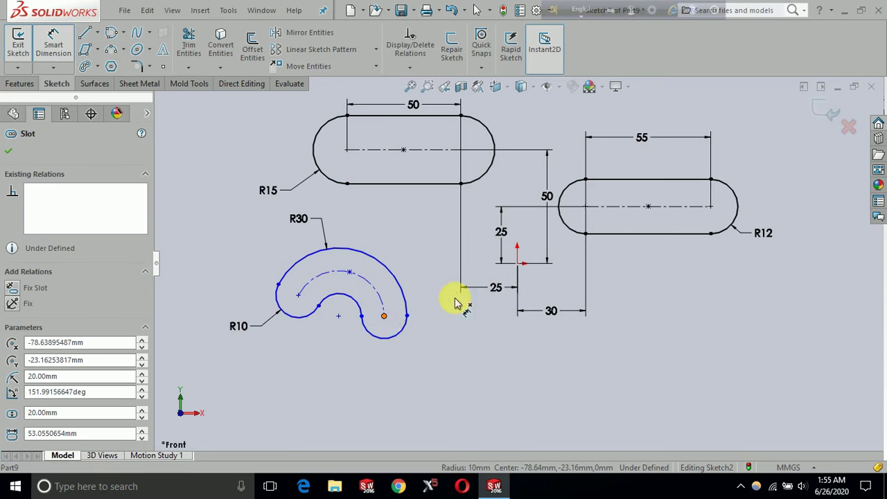
Set the slot's right end 55 horizontally from the origin and delete a stray 10 dimension
{"action": "left_click", "coordinate": [519, 265]}
{"action": "left_click", "coordinate": [460, 365]}
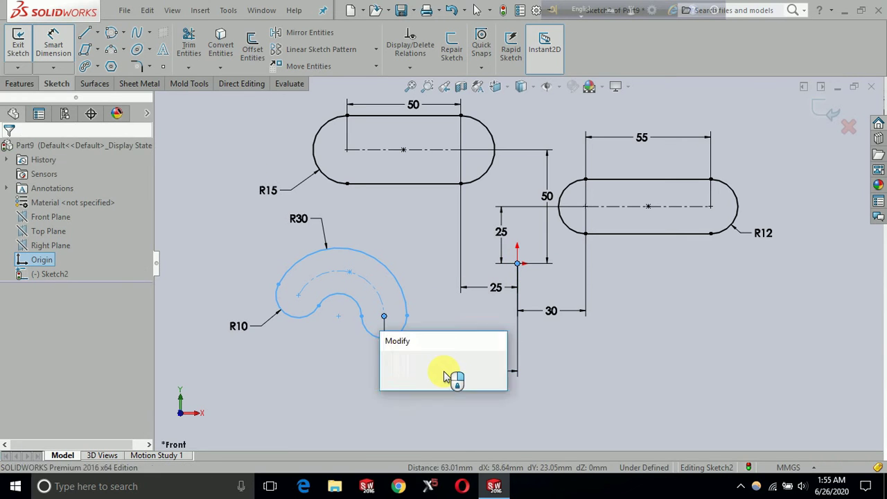
{"action": "type", "text": "55"}
{"action": "key", "text": "Return"}
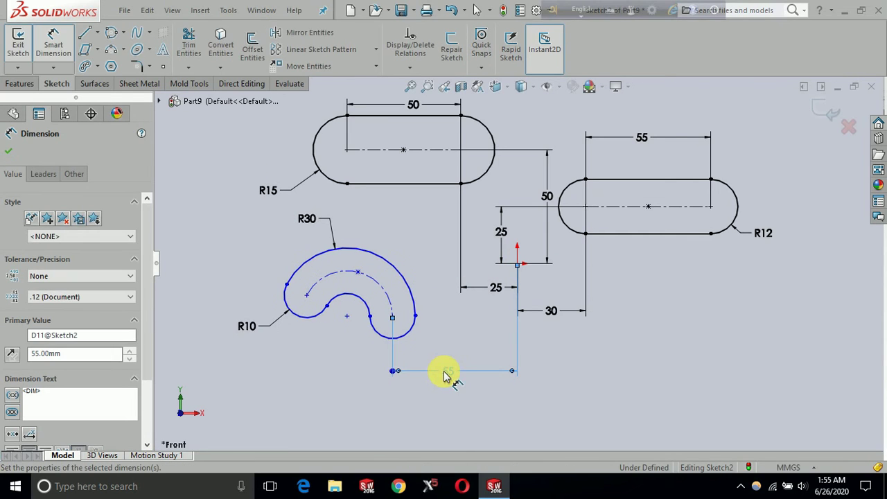
{"action": "left_click", "coordinate": [358, 272]}
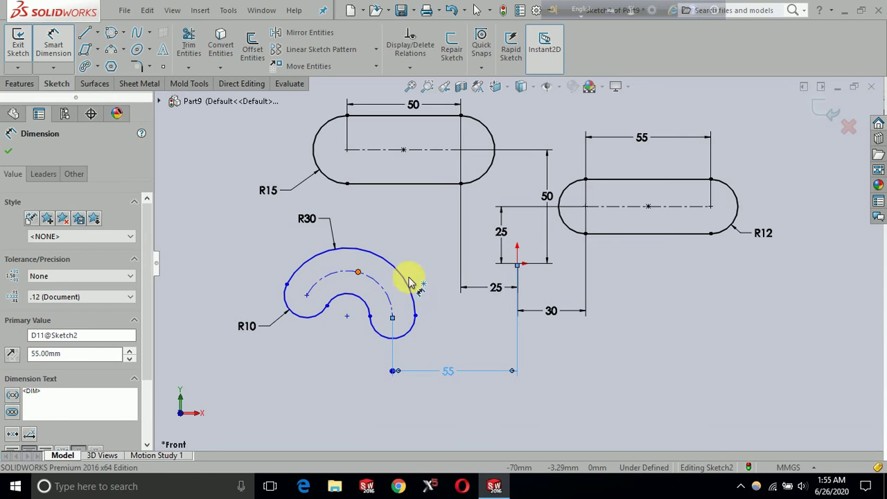
{"action": "left_click", "coordinate": [518, 264]}
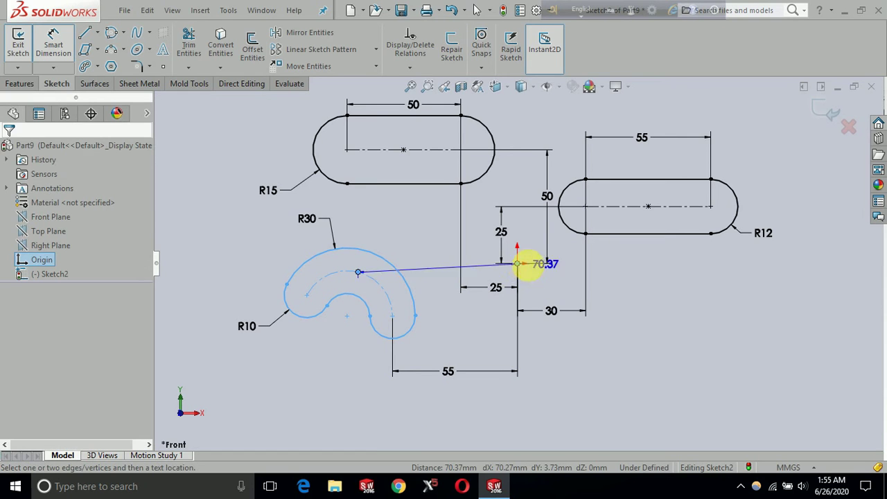
{"action": "left_click", "coordinate": [563, 273]}
{"action": "type", "text": "10"}
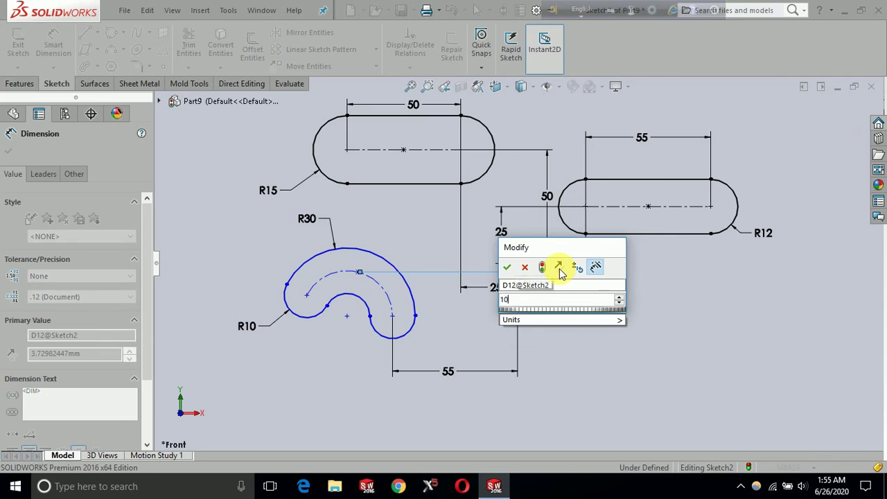
{"action": "key", "text": "Return"}
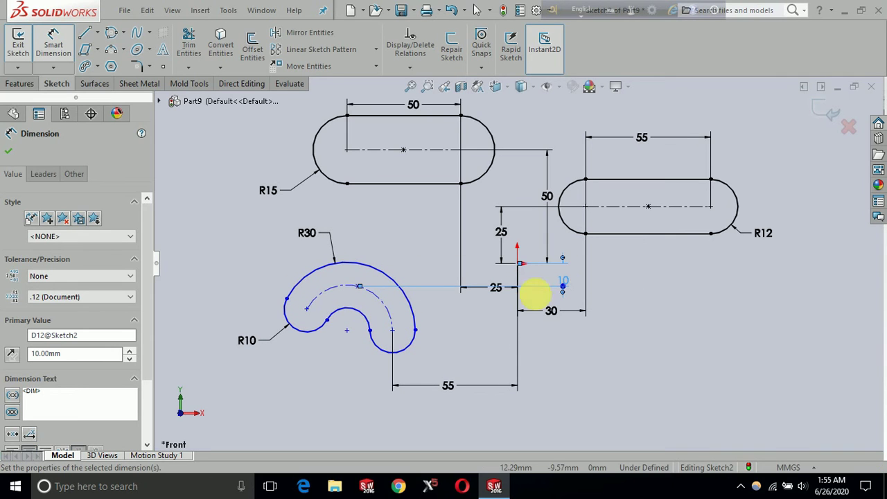
{"action": "key", "text": "Escape"}
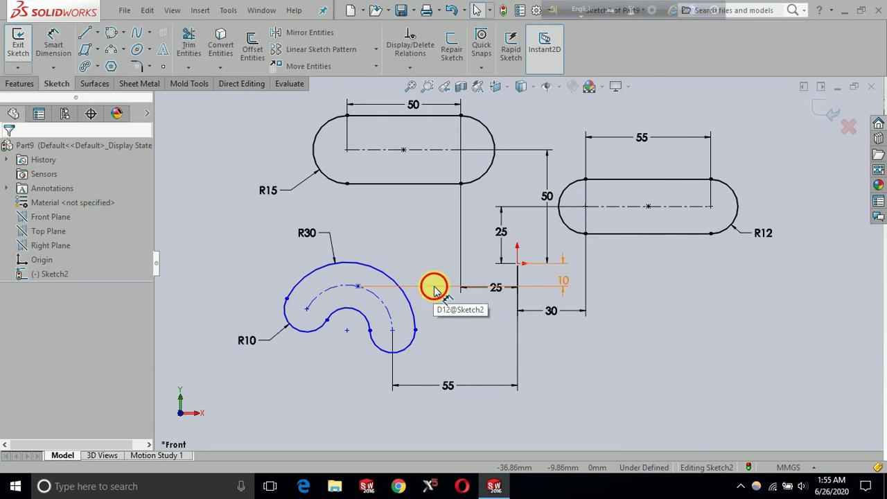
{"action": "left_click", "coordinate": [433, 285]}
{"action": "key", "text": "Delete"}
{"action": "key", "text": "Return"}
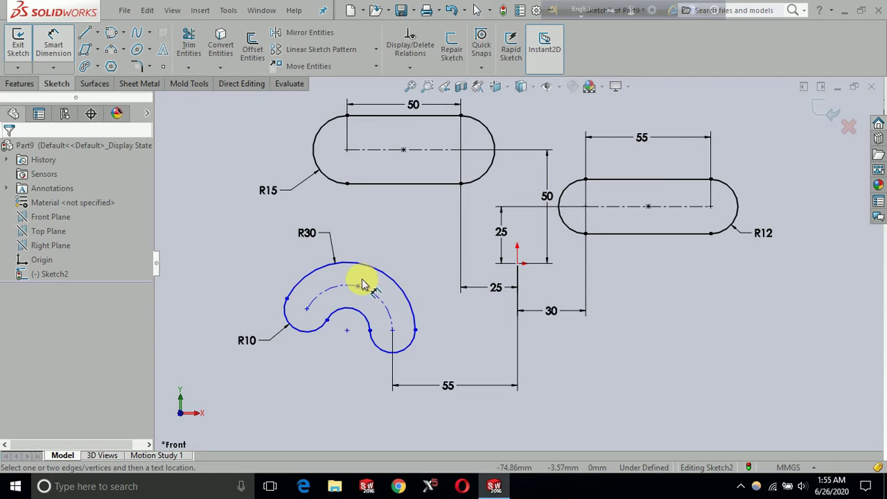
Add a 30 vertical distance to the right end and 90 horizontal to the left end
{"action": "left_click", "coordinate": [392, 331]}
{"action": "left_click", "coordinate": [517, 265]}
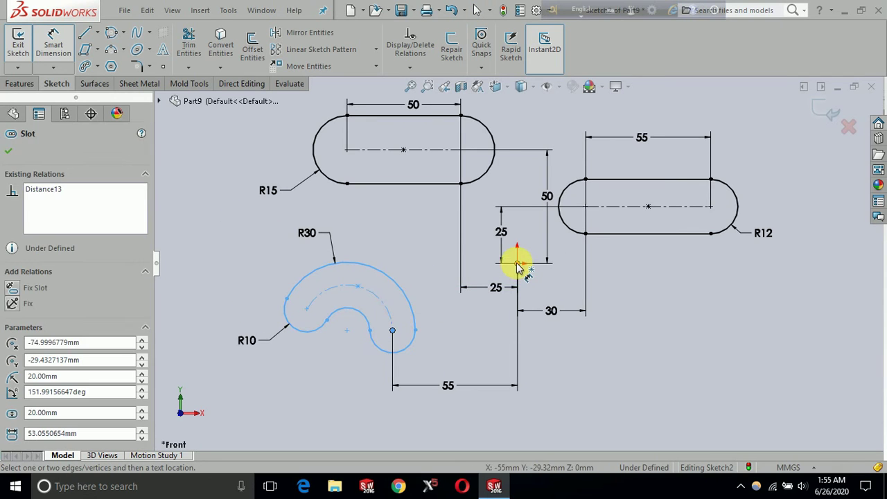
{"action": "left_click", "coordinate": [561, 304]}
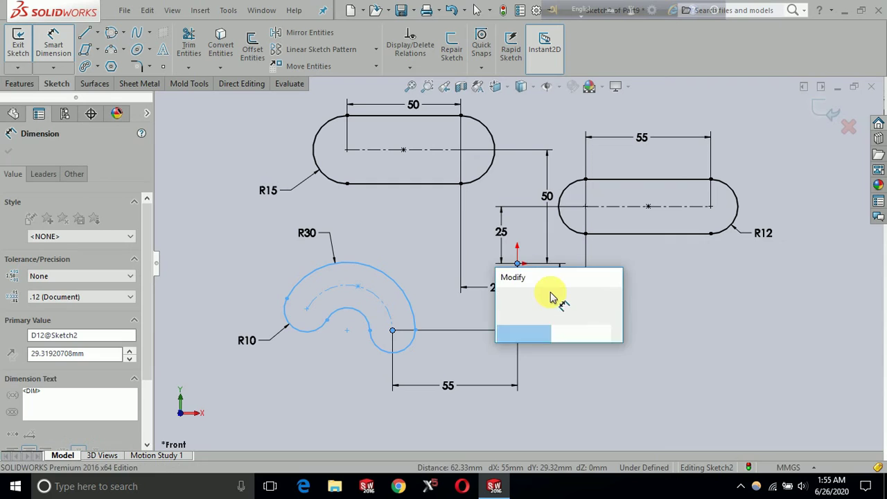
{"action": "key", "text": "Return"}
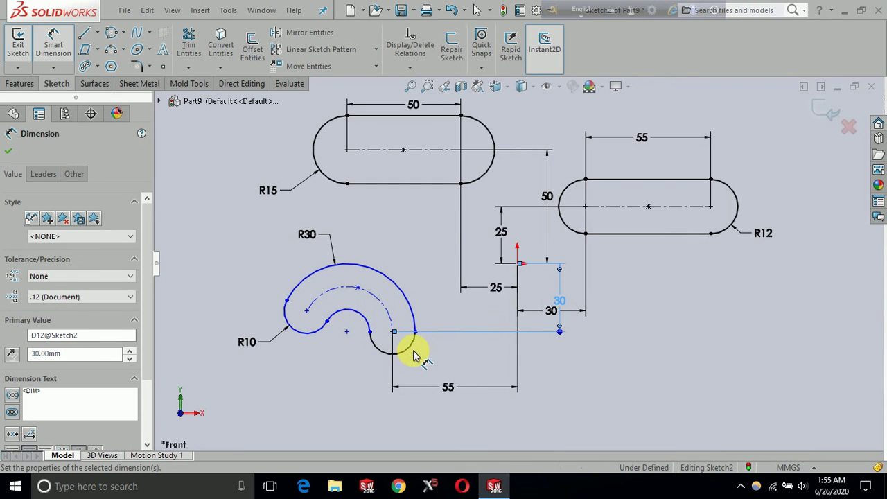
{"action": "left_click", "coordinate": [307, 312]}
{"action": "left_click", "coordinate": [516, 263]}
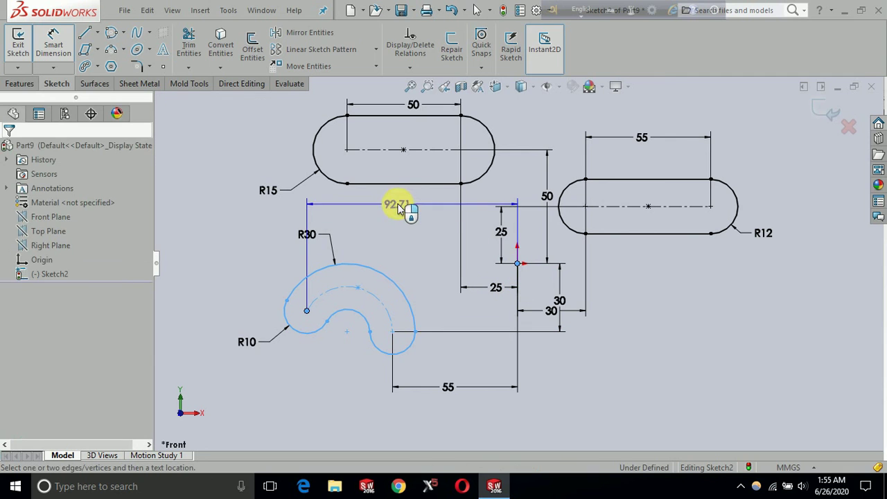
{"action": "left_click", "coordinate": [406, 206]}
{"action": "type", "text": "90"}
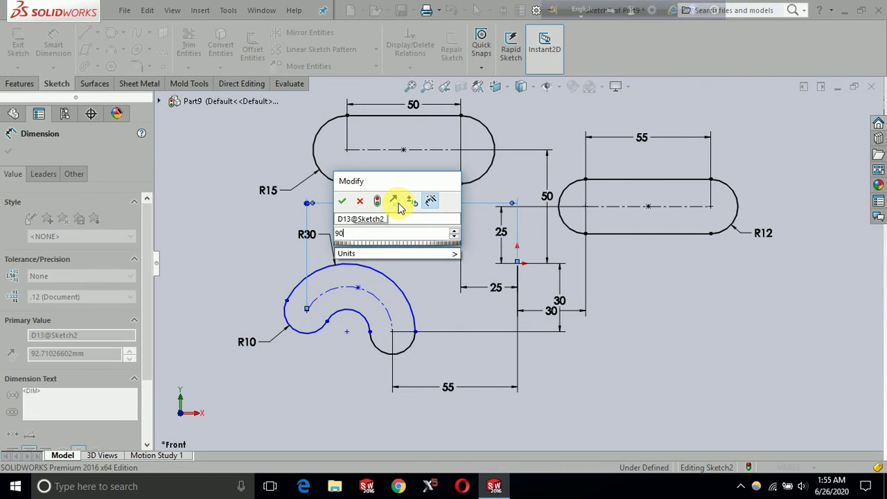
{"action": "key", "text": "Return"}
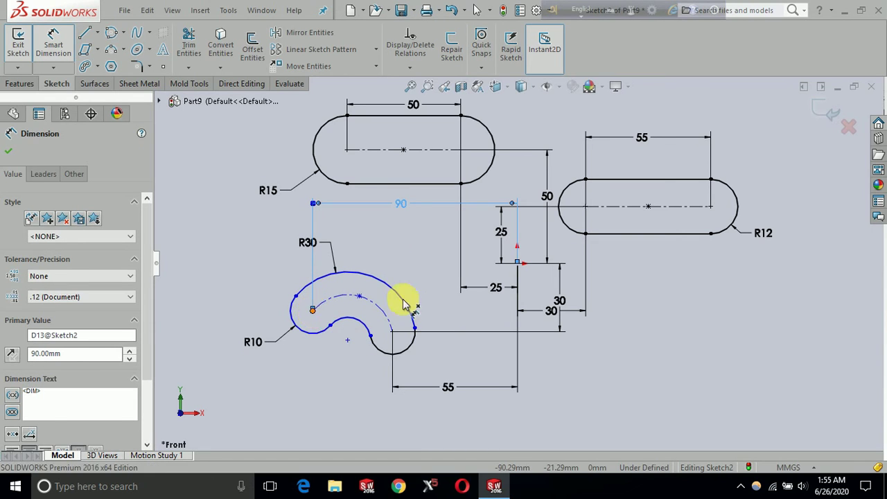
Set the left end centre 20 vertically from the origin and check the slot
{"action": "left_click", "coordinate": [315, 313]}
{"action": "left_click", "coordinate": [517, 264]}
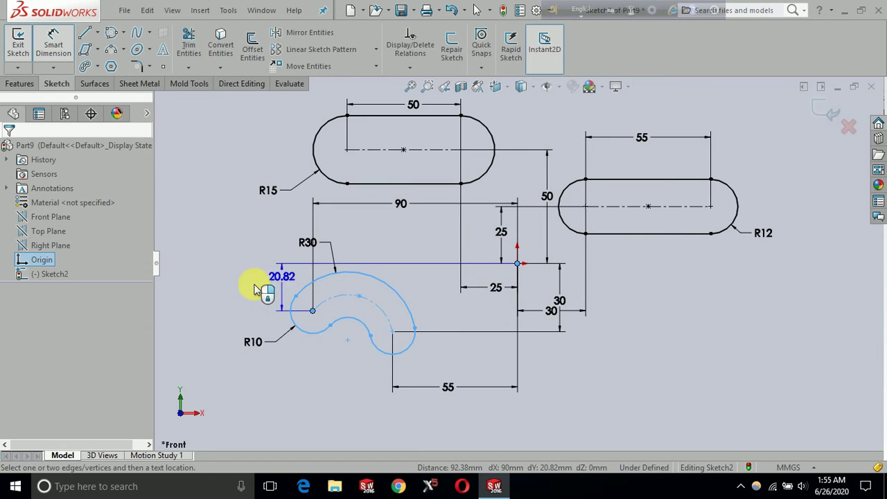
{"action": "left_click", "coordinate": [234, 295]}
{"action": "key", "text": "Return"}
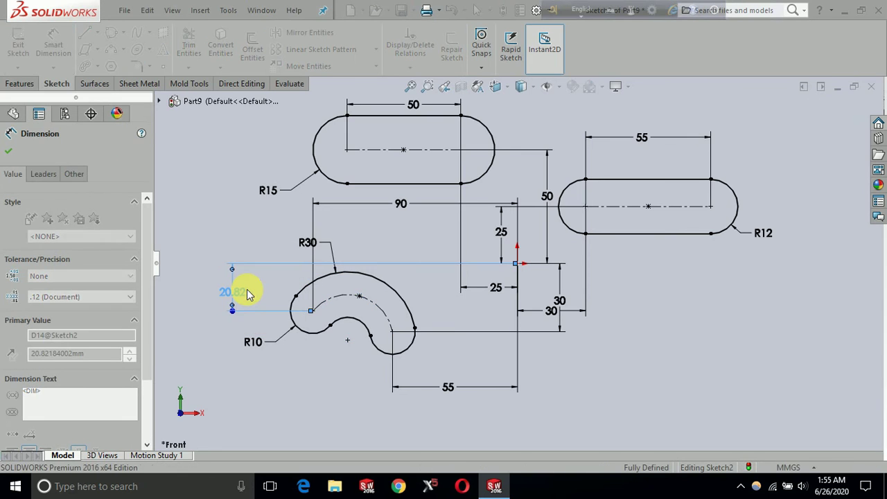
{"action": "key", "text": "Escape"}
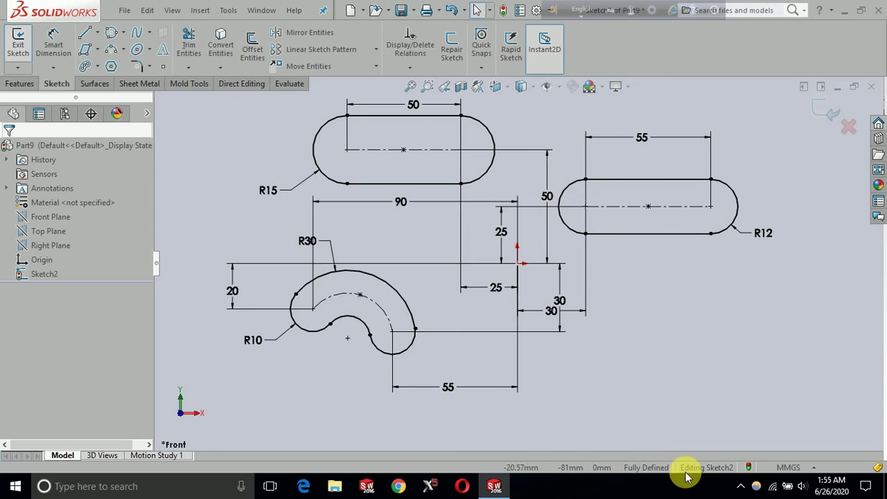
{"action": "left_click", "coordinate": [357, 293]}
{"action": "left_click", "coordinate": [312, 368]}
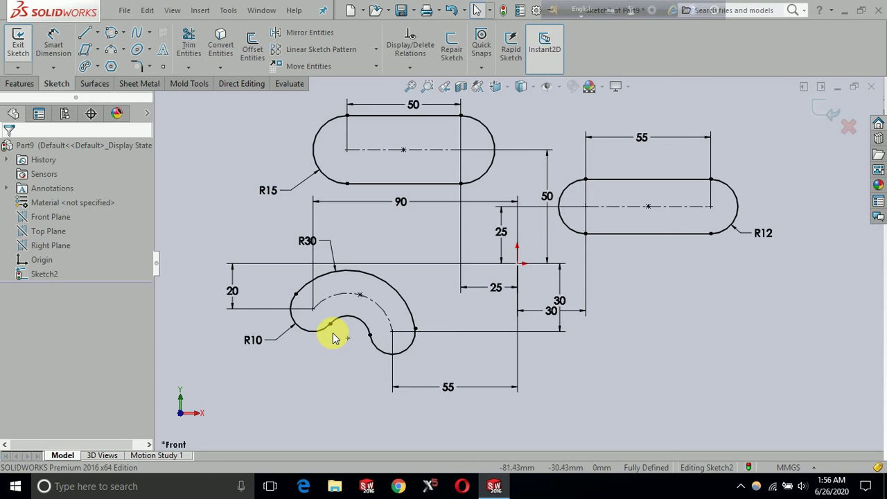
Draw a centerpoint arc slot below and right of the origin
{"action": "left_click", "coordinate": [99, 68]}
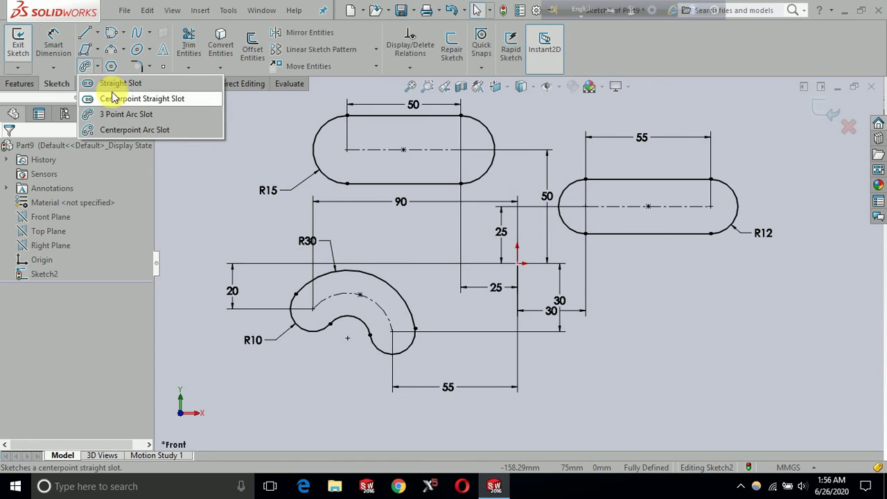
{"action": "left_click", "coordinate": [173, 134]}
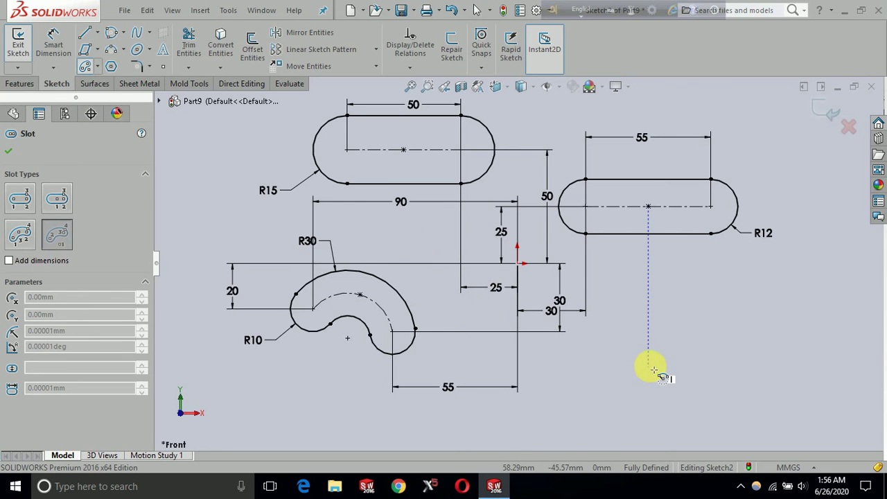
{"action": "scroll", "coordinate": [654, 371], "scroll_direction": "up", "scroll_amount": 2}
{"action": "scroll", "coordinate": [699, 343], "scroll_direction": "down", "scroll_amount": 1}
{"action": "scroll", "coordinate": [648, 324], "scroll_direction": "down", "scroll_amount": 1}
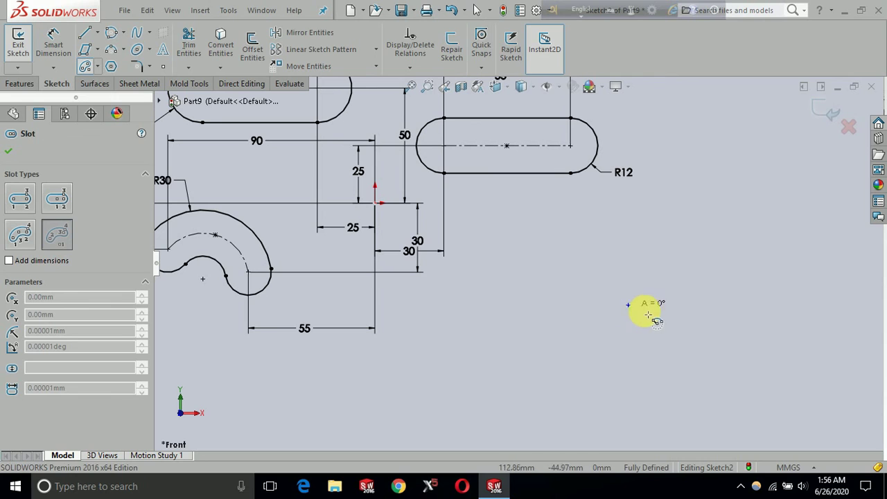
{"action": "left_click", "coordinate": [701, 314]}
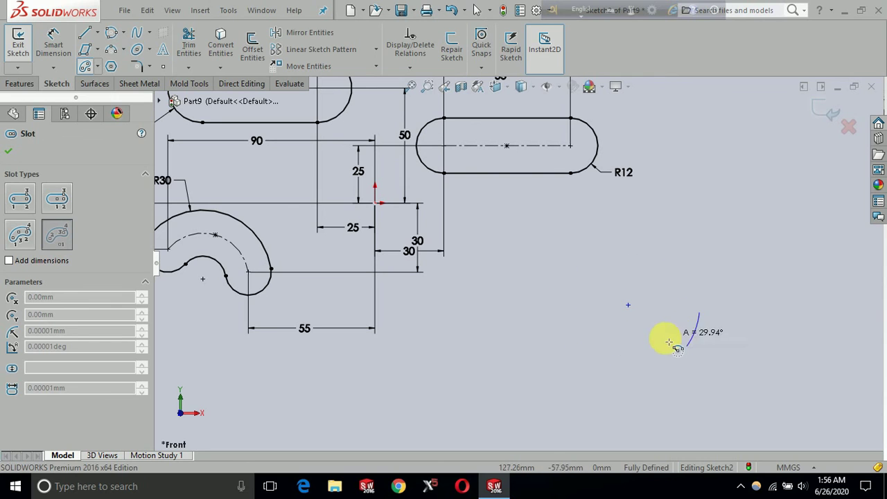
{"action": "left_click", "coordinate": [566, 340]}
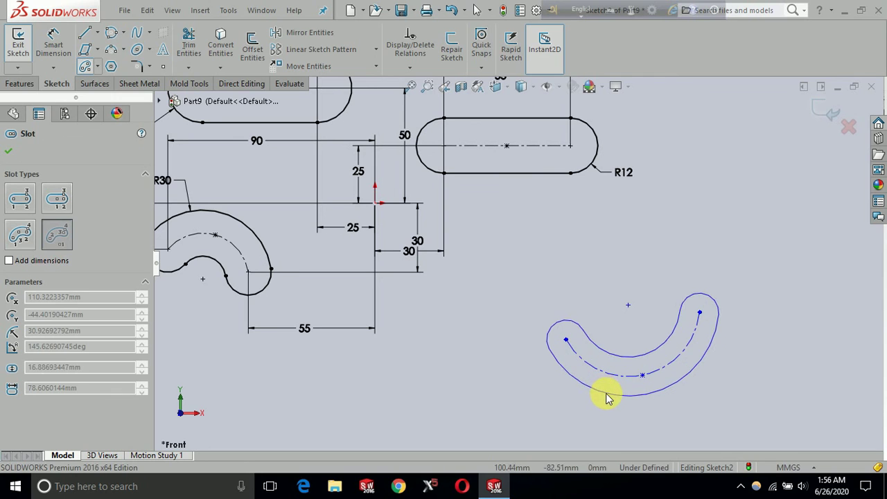
{"action": "left_click", "coordinate": [605, 396]}
{"action": "key", "text": "Escape"}
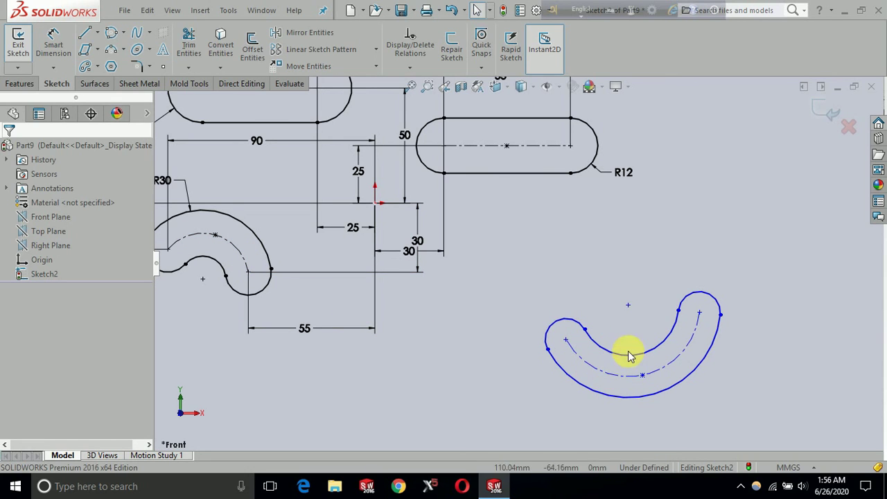
{"action": "left_click", "coordinate": [53, 43]}
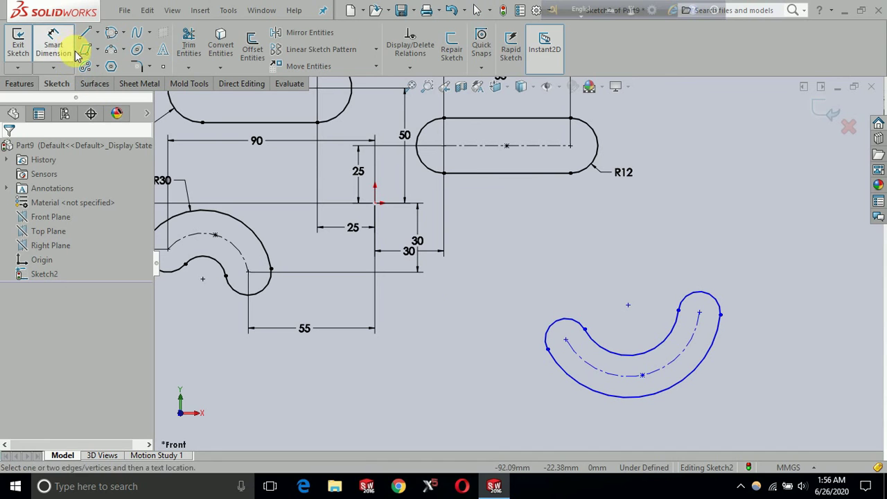
Dimension the arc slot's end radius as R10 and its arc radius as R50
{"action": "left_click", "coordinate": [721, 294]}
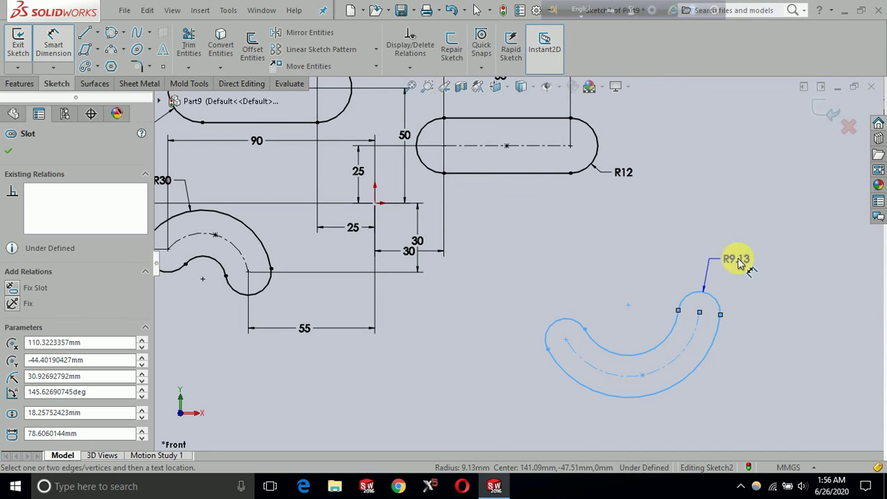
{"action": "left_click", "coordinate": [780, 252]}
{"action": "type", "text": "10"}
{"action": "key", "text": "Return"}
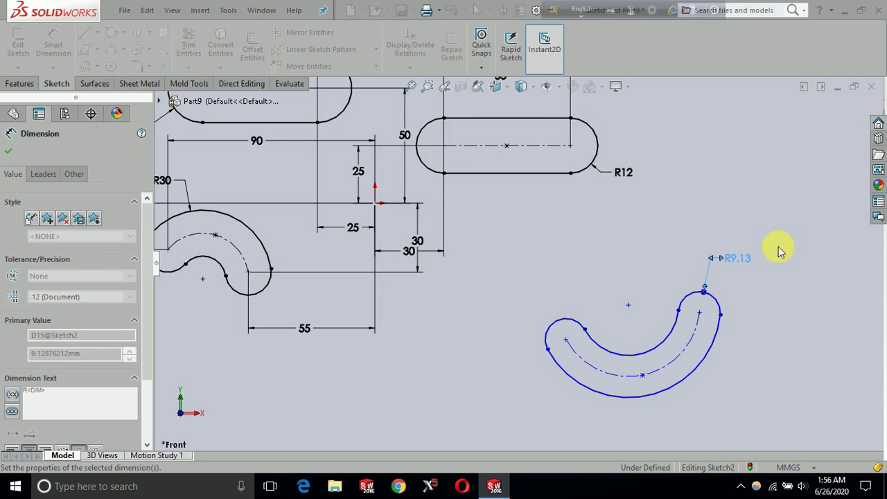
{"action": "left_click", "coordinate": [700, 377]}
{"action": "left_click", "coordinate": [735, 416]}
{"action": "type", "text": "50"}
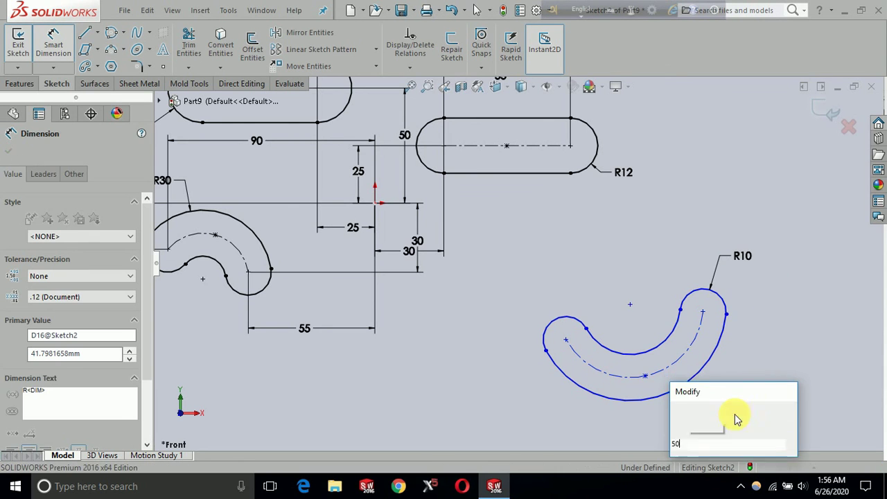
{"action": "key", "text": "Return"}
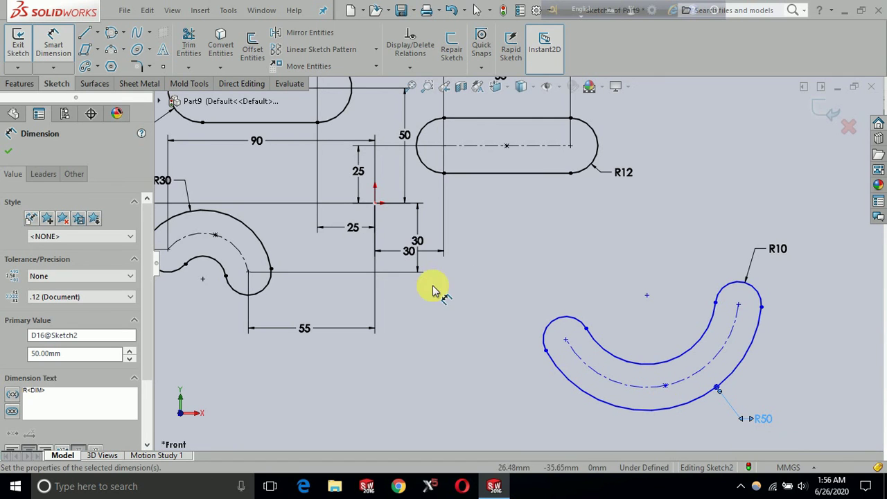
Locate the slot's left end 80 horizontally from the origin
{"action": "left_click", "coordinate": [375, 203]}
{"action": "left_click", "coordinate": [560, 340]}
{"action": "left_click", "coordinate": [565, 339]}
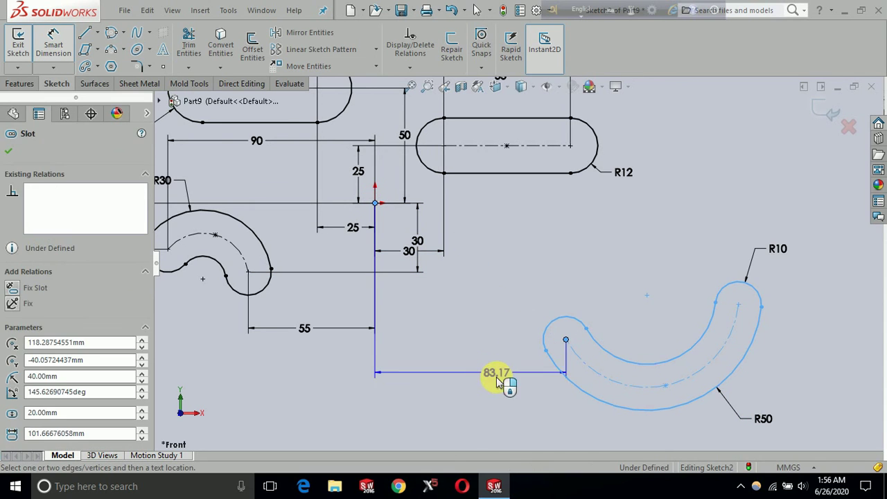
{"action": "left_click", "coordinate": [510, 392]}
{"action": "type", "text": "80"}
{"action": "key", "text": "Return"}
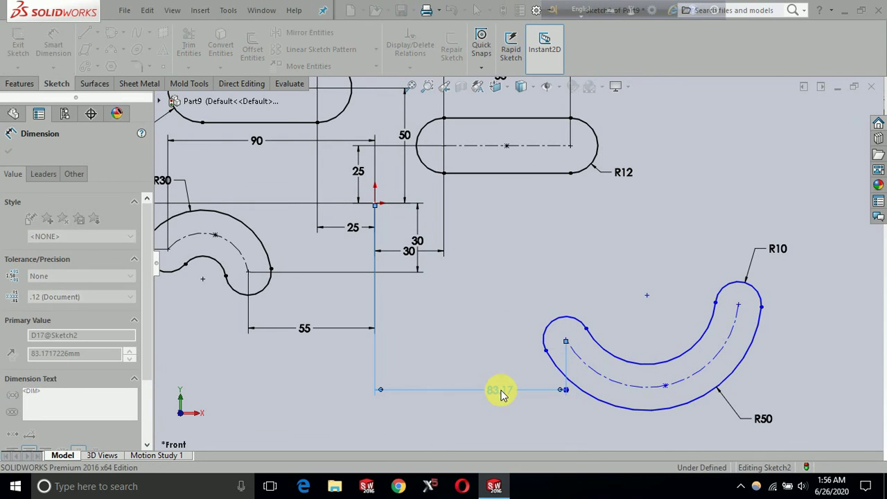
Dimension the slot's left end 60 vertically from the origin
{"action": "left_click", "coordinate": [559, 340]}
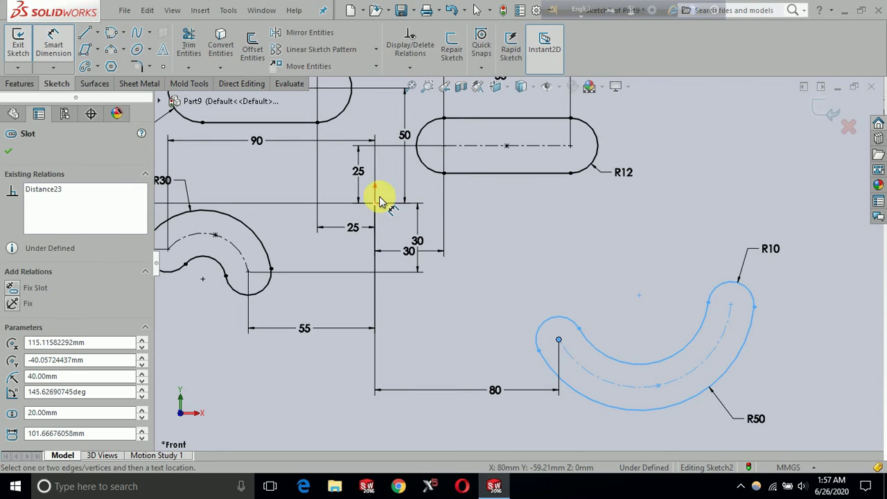
{"action": "left_click", "coordinate": [375, 205]}
{"action": "left_click", "coordinate": [326, 299]}
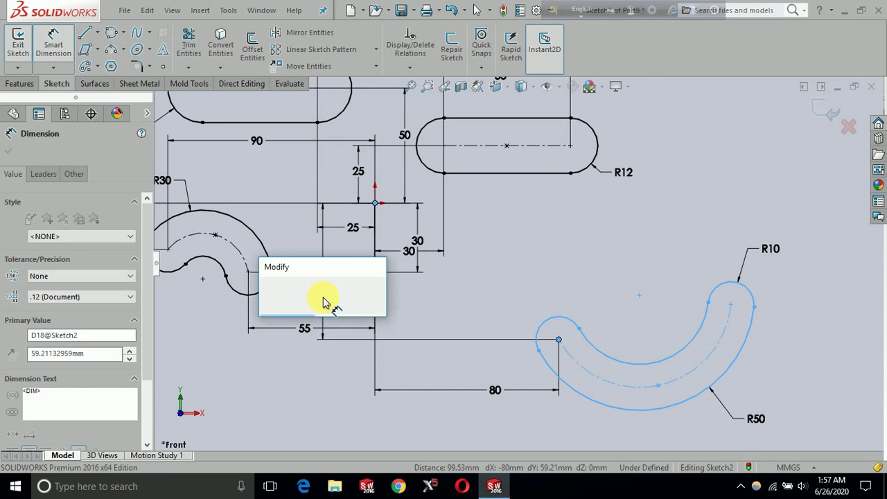
{"action": "type", "text": "60"}
{"action": "key", "text": "Return"}
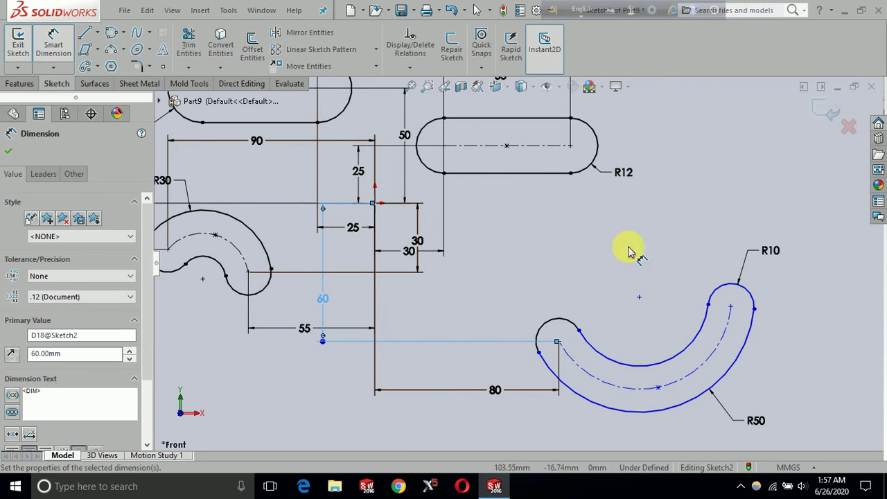
Locate the slot's right end 150 horizontally and 45 vertically from the origin, then fit the view
{"action": "left_click", "coordinate": [730, 306]}
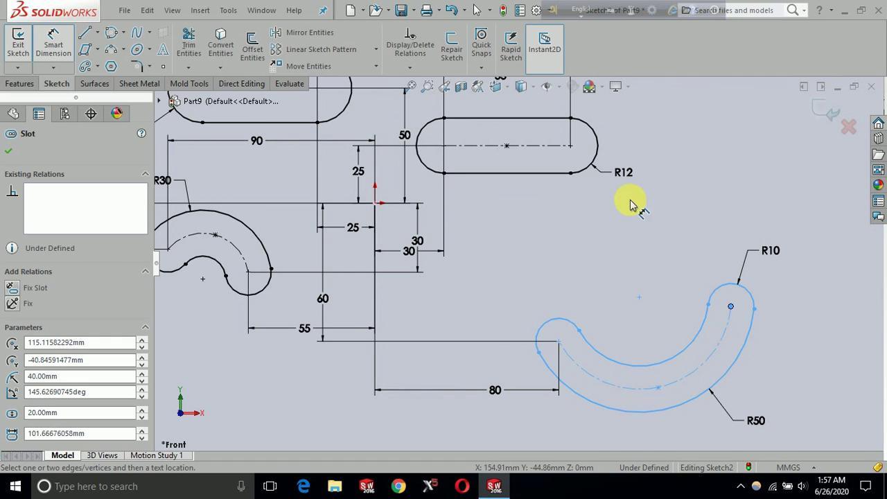
{"action": "left_click", "coordinate": [375, 203]}
{"action": "left_click", "coordinate": [560, 199]}
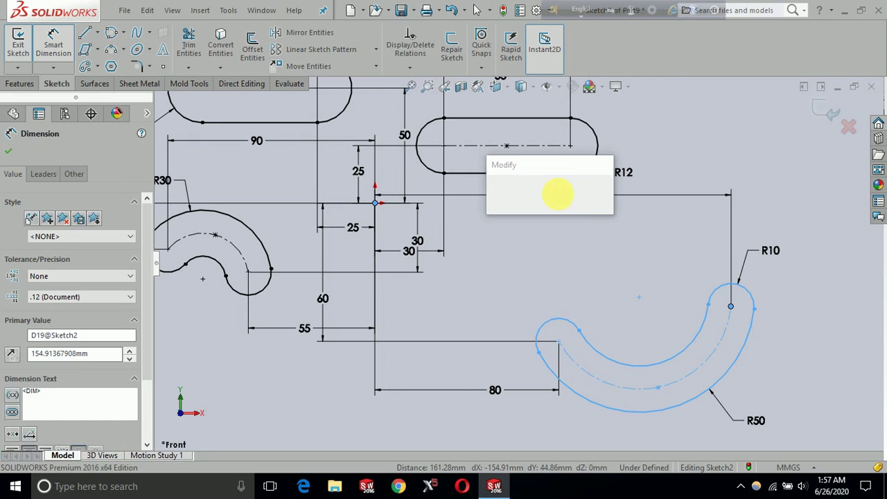
{"action": "type", "text": "150"}
{"action": "key", "text": "Return"}
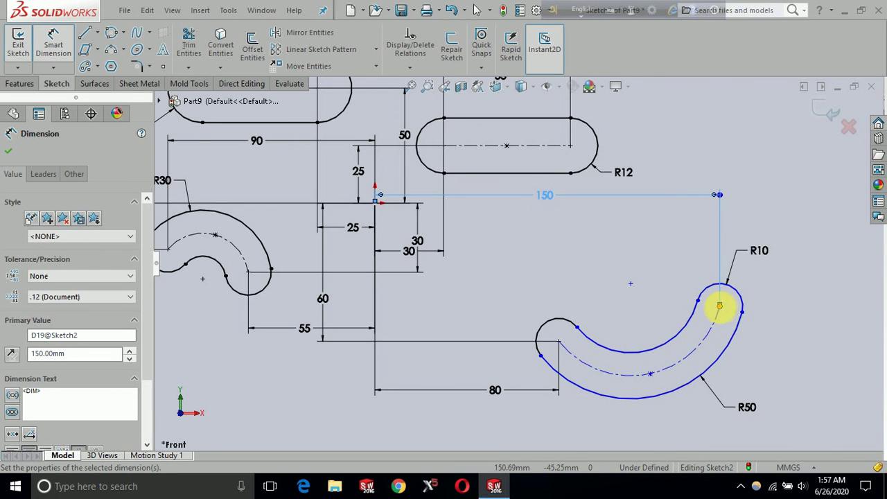
{"action": "left_click", "coordinate": [719, 308]}
{"action": "left_click", "coordinate": [375, 202]}
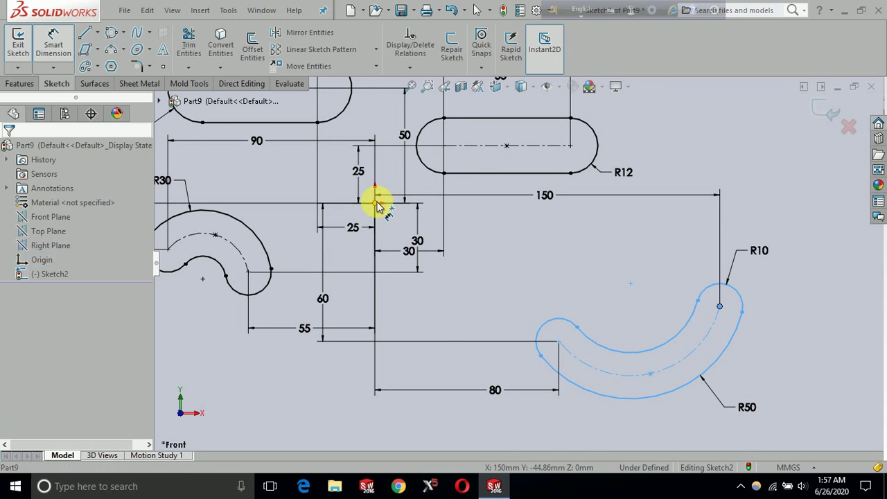
{"action": "left_click", "coordinate": [805, 266]}
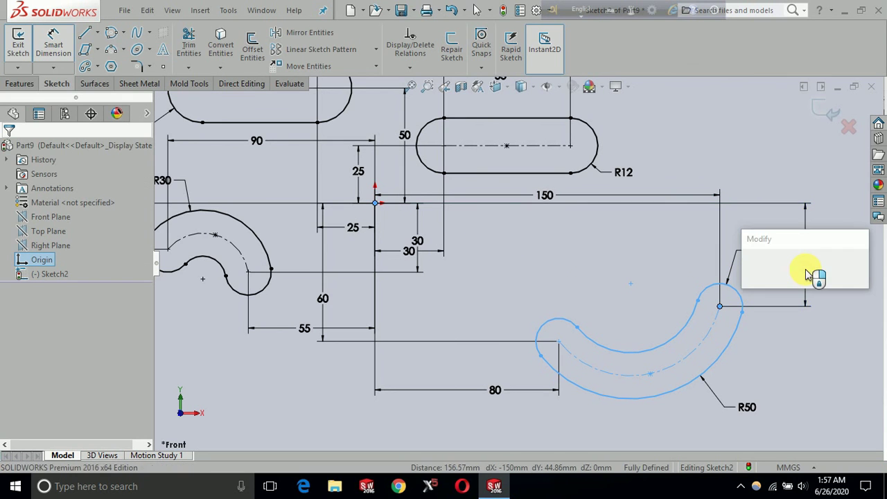
{"action": "type", "text": "45"}
{"action": "key", "text": "Return"}
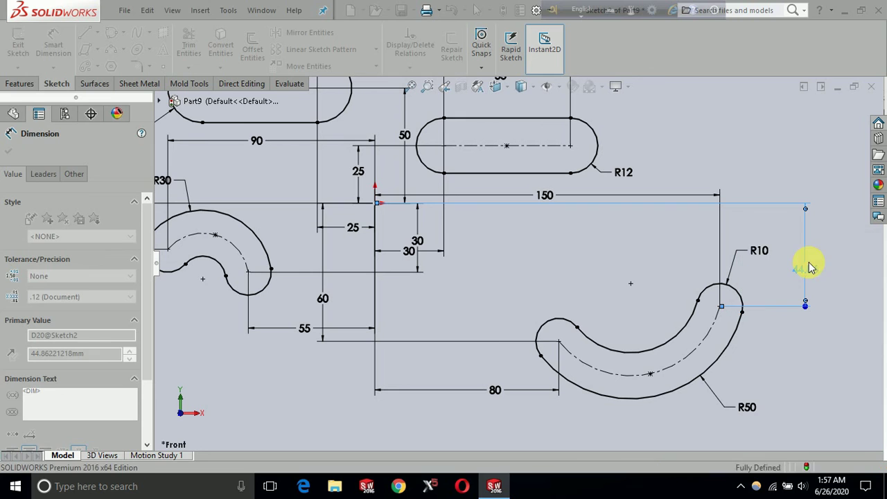
{"action": "left_click", "coordinate": [820, 305]}
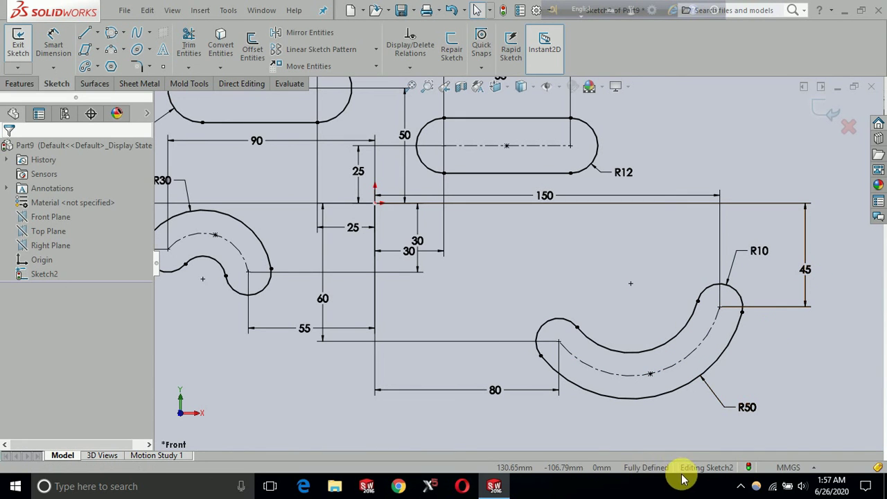
{"action": "key", "text": "z"}
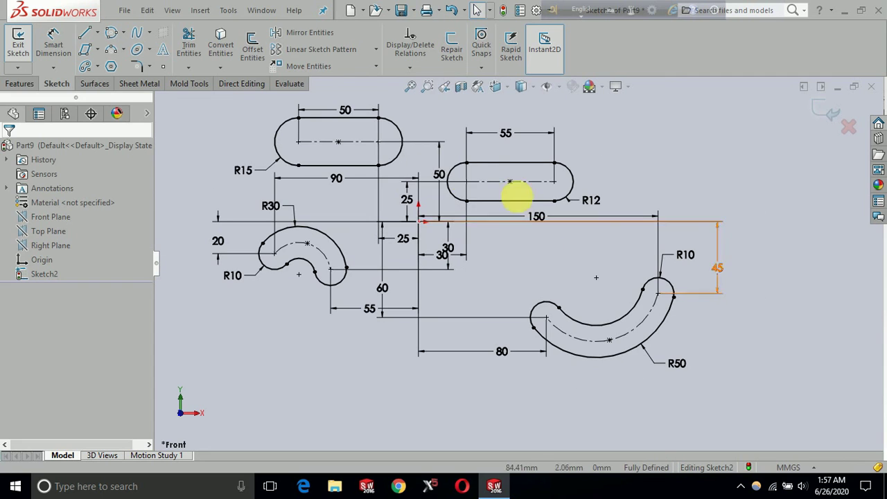